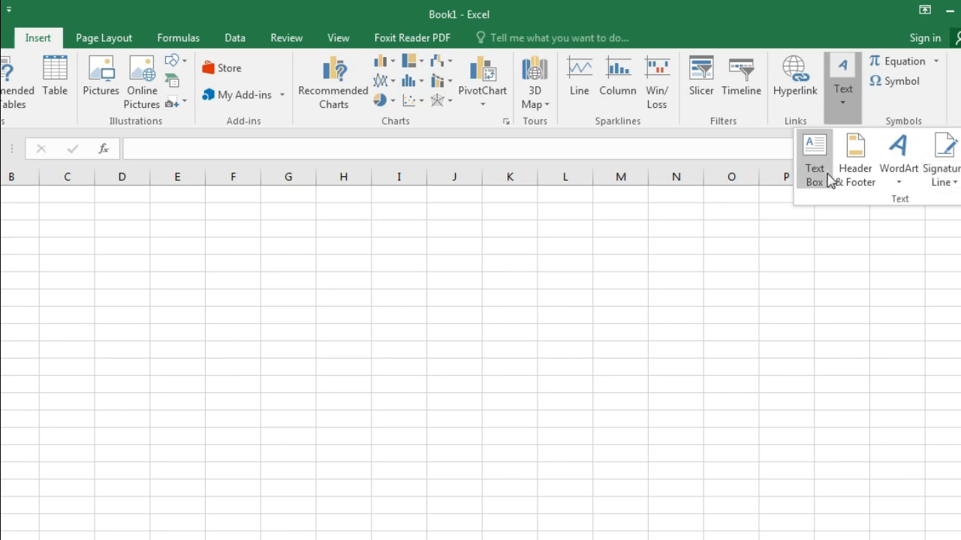
Insert WordArt in the blue gradient style with a reflection and move it higher on the sheet
click(900, 154)
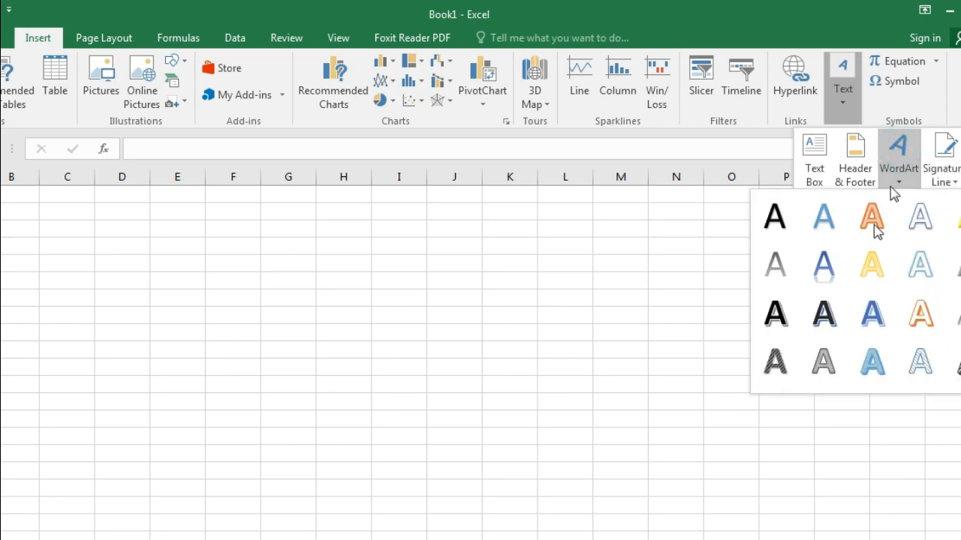
click(826, 276)
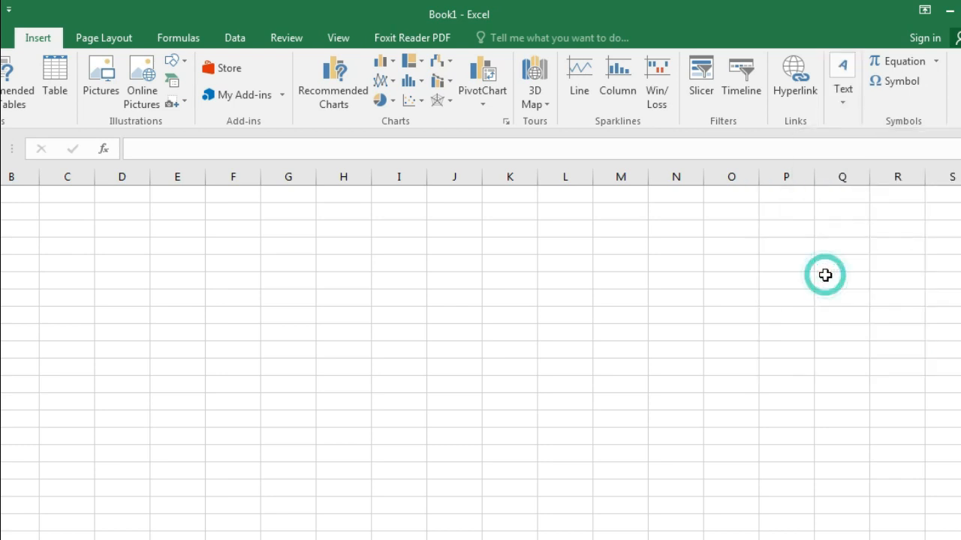
click(538, 334)
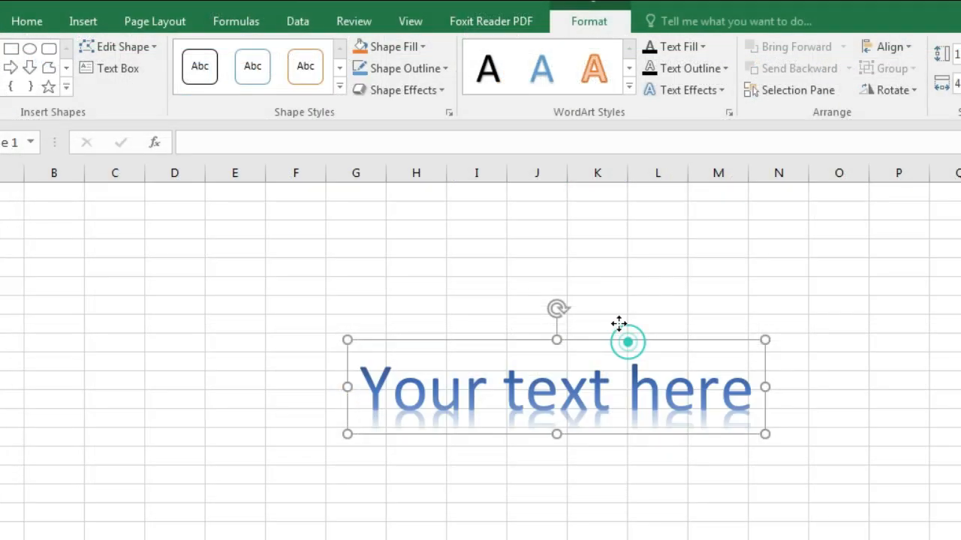
drag(618, 323, 602, 260)
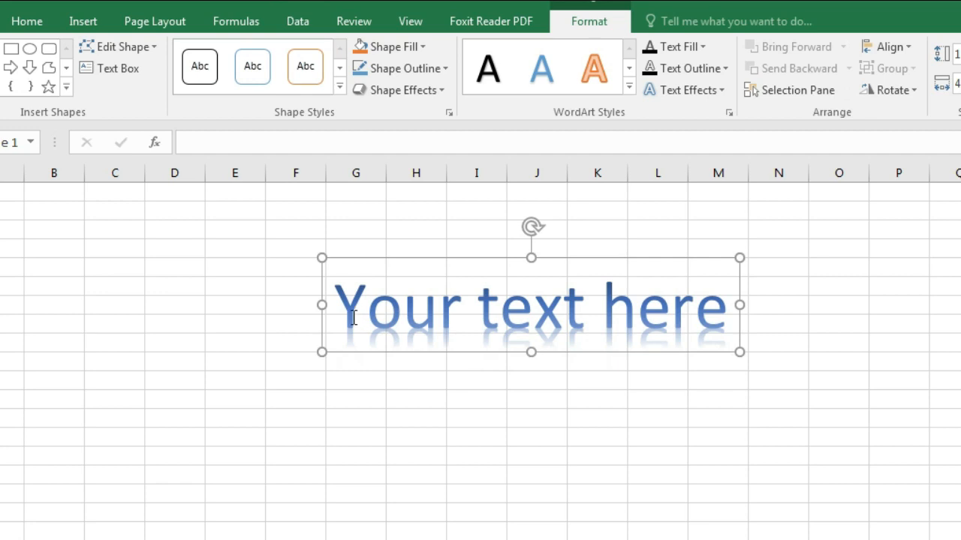
Replace the WordArt placeholder text with "Electricity Bill Sheet"
drag(349, 316, 733, 320)
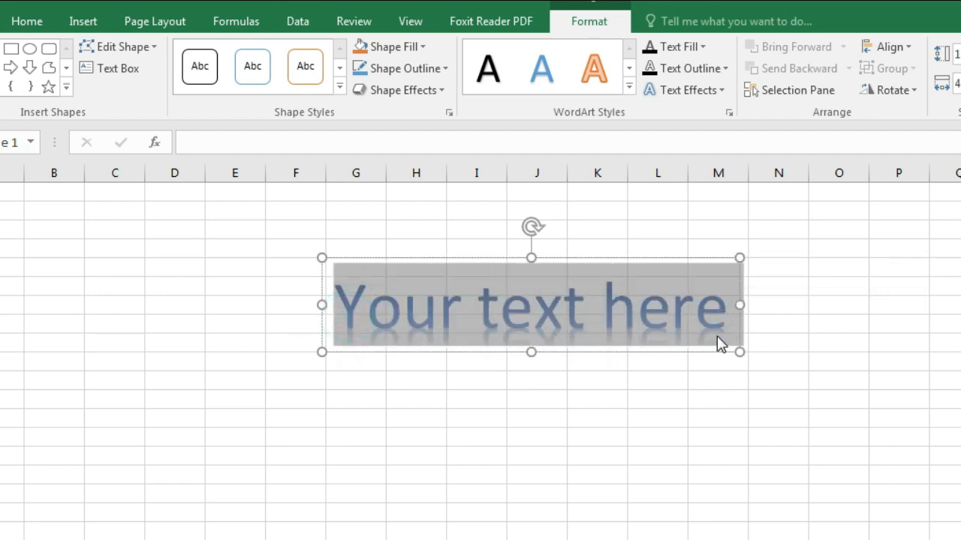
text(Ele)
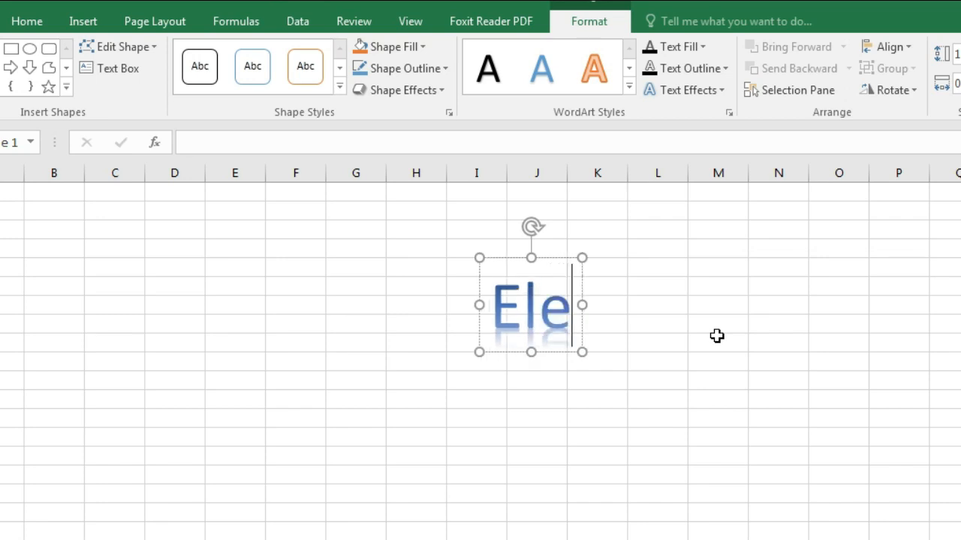
text(ctr)
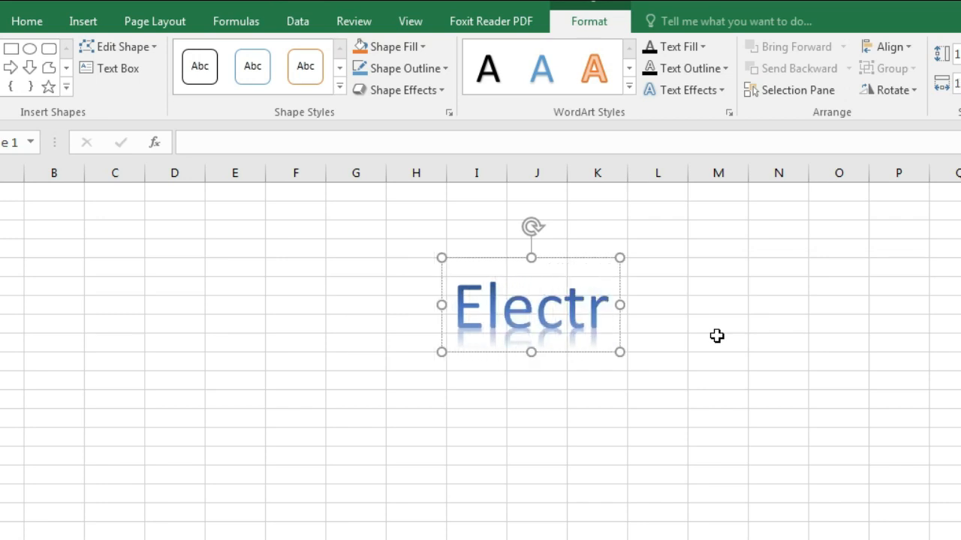
text(icity )
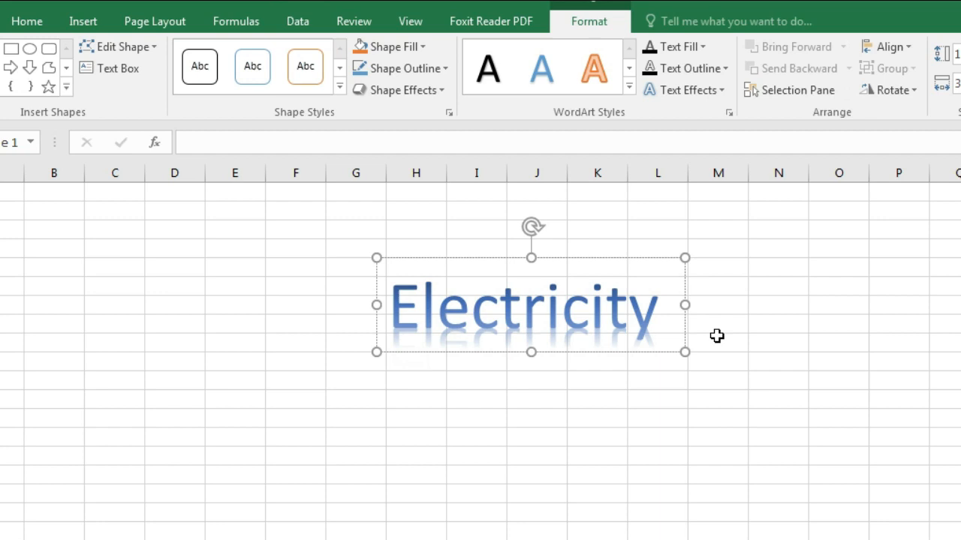
text(B)
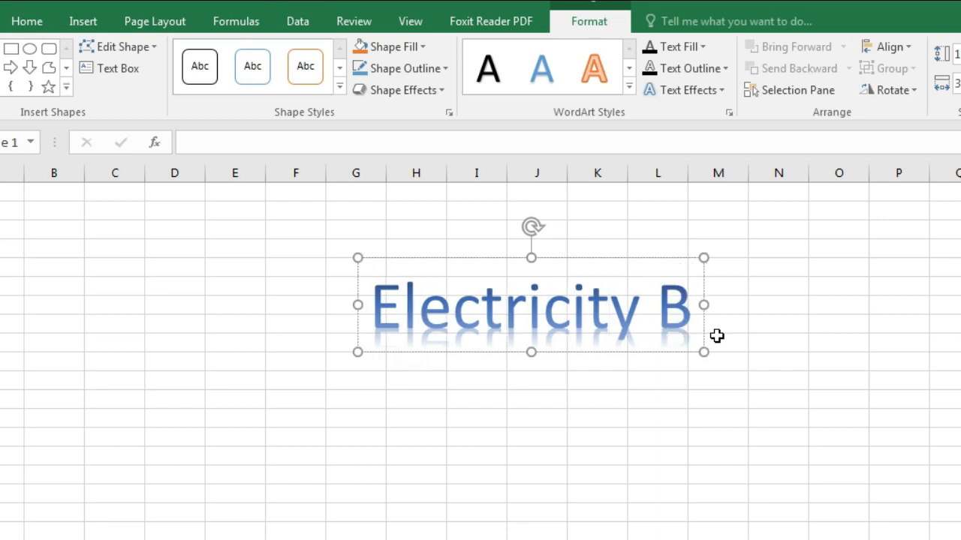
text(ill S)
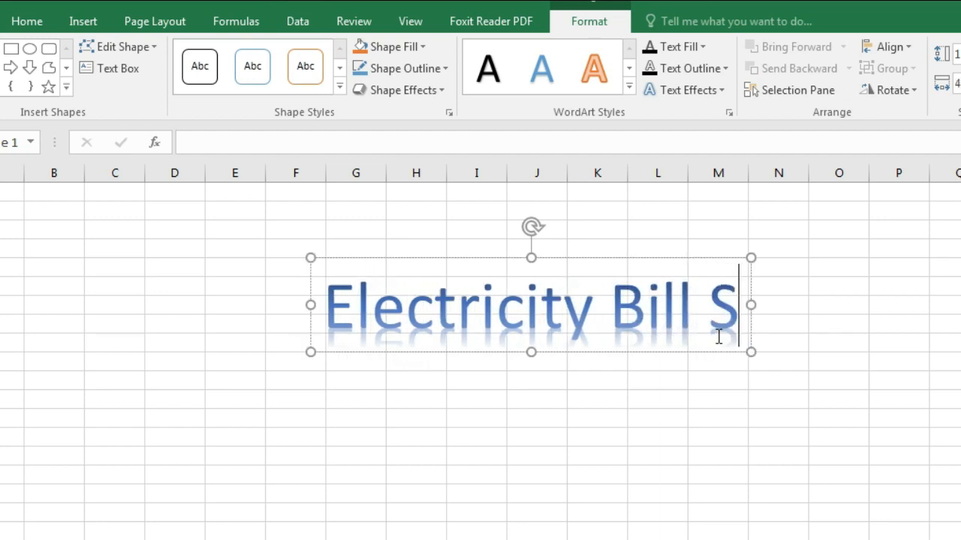
text(heet)
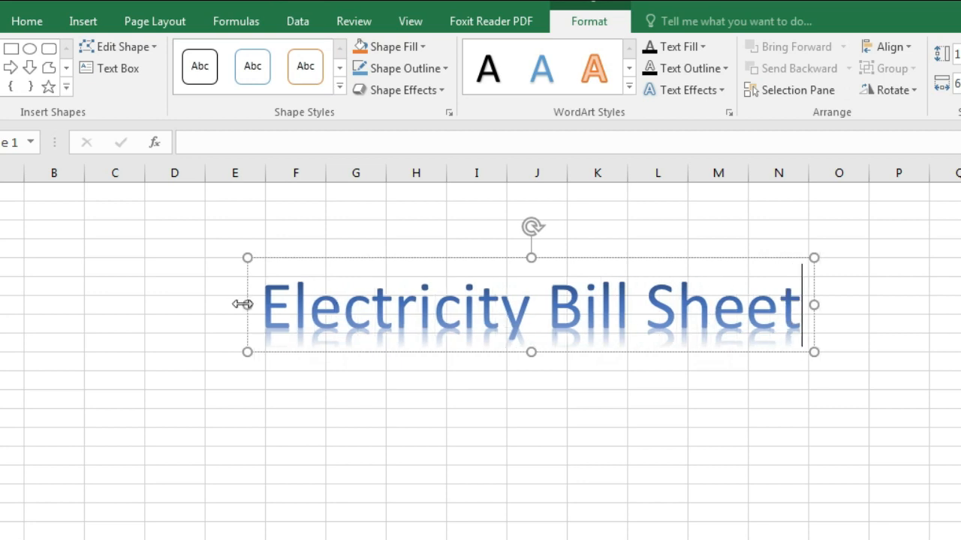
Set the font size of the whole WordArt title to 36
drag(268, 305, 803, 308)
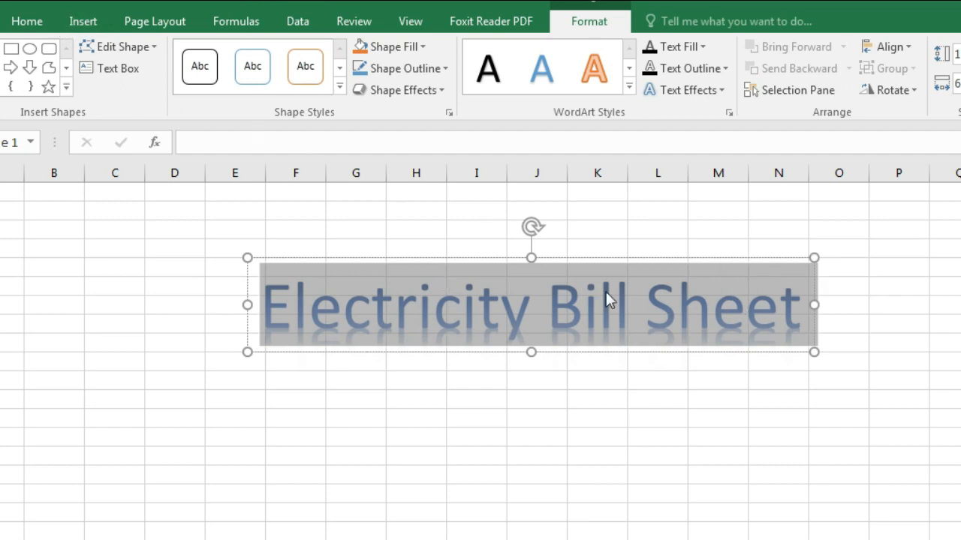
click(42, 23)
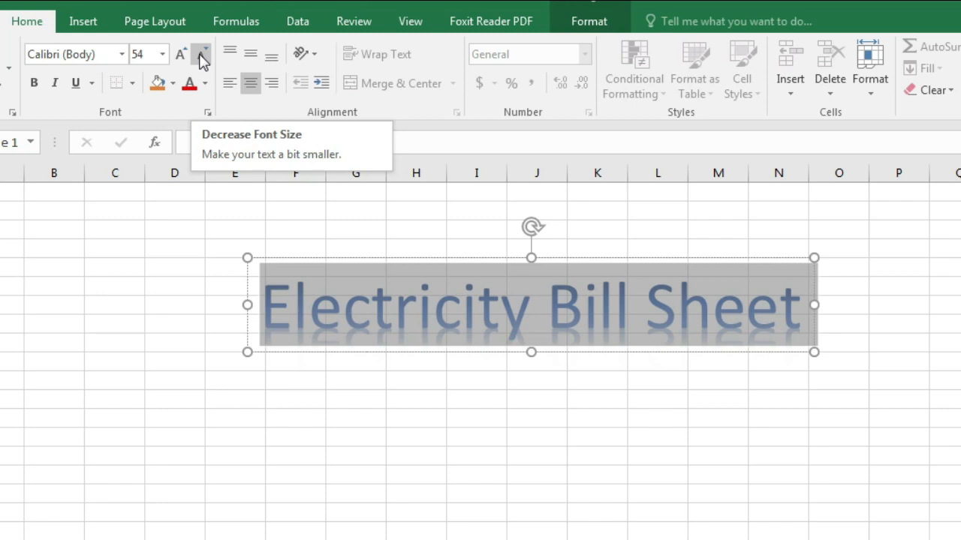
click(162, 55)
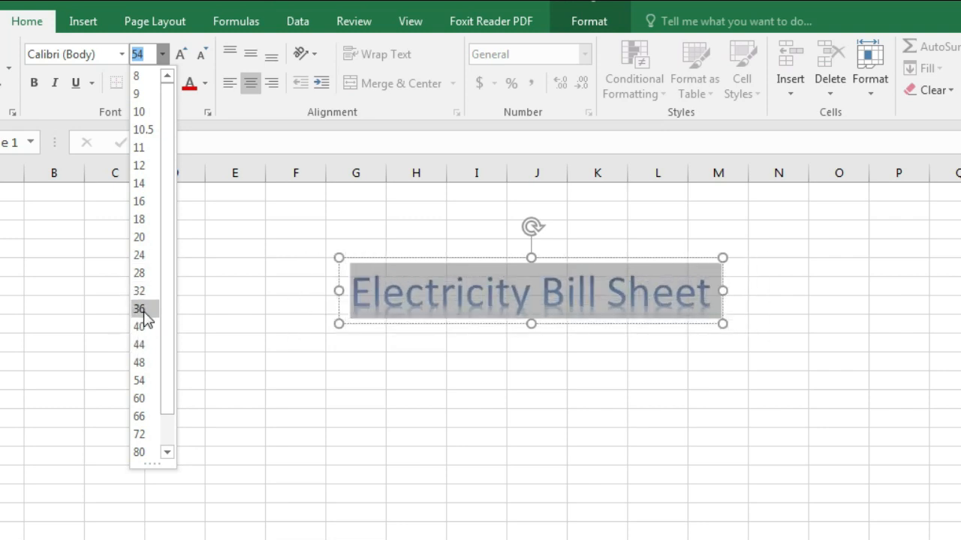
click(141, 309)
click(322, 391)
click(435, 290)
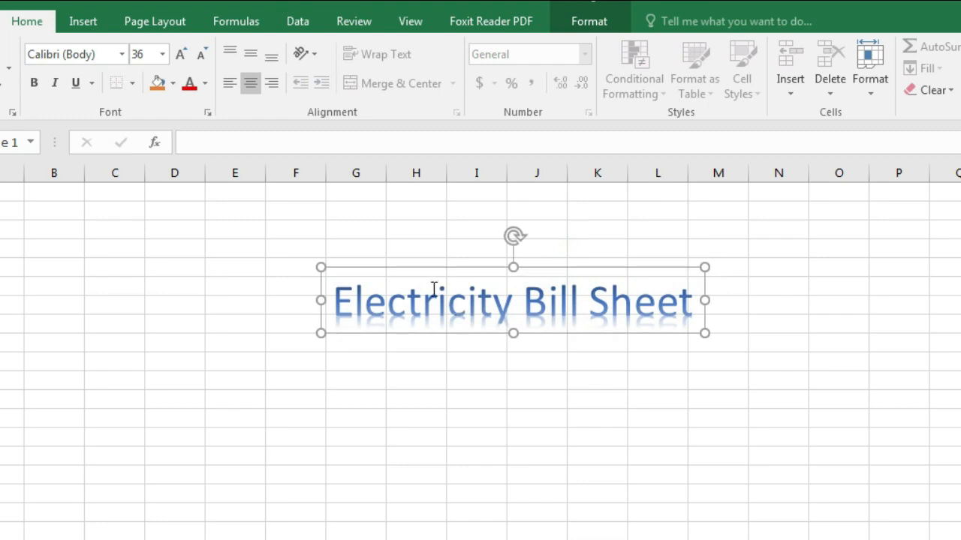
Make the entire "Electricity Bill Sheet" title bold
drag(333, 307, 698, 310)
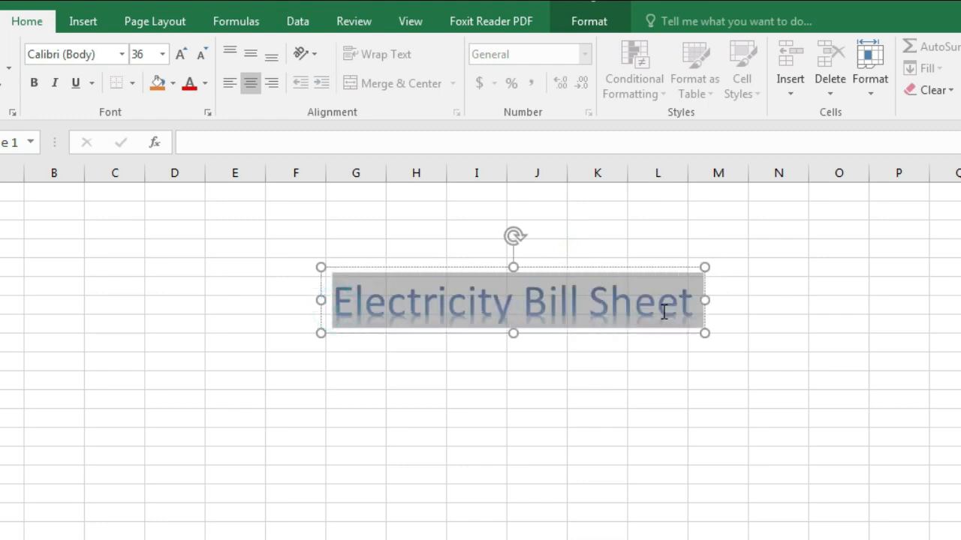
click(36, 84)
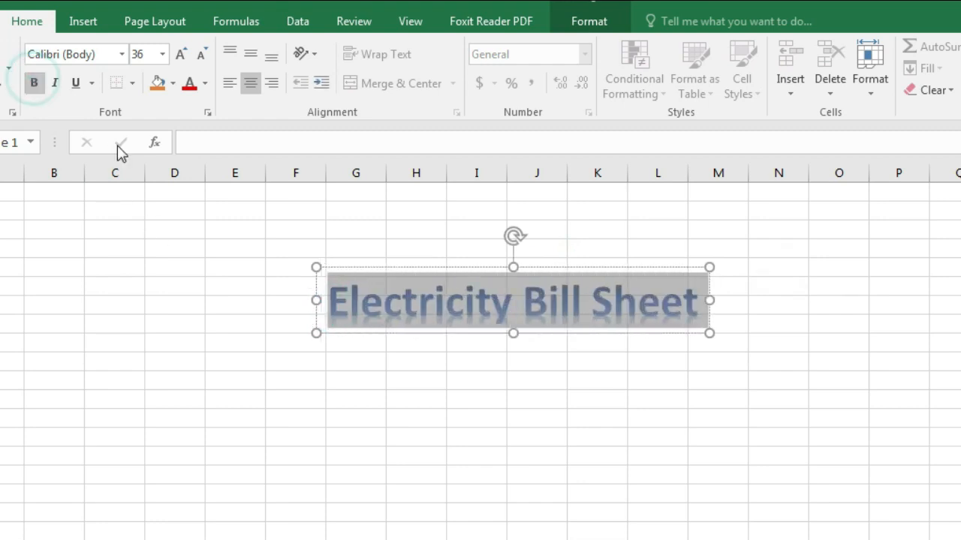
click(510, 355)
click(398, 316)
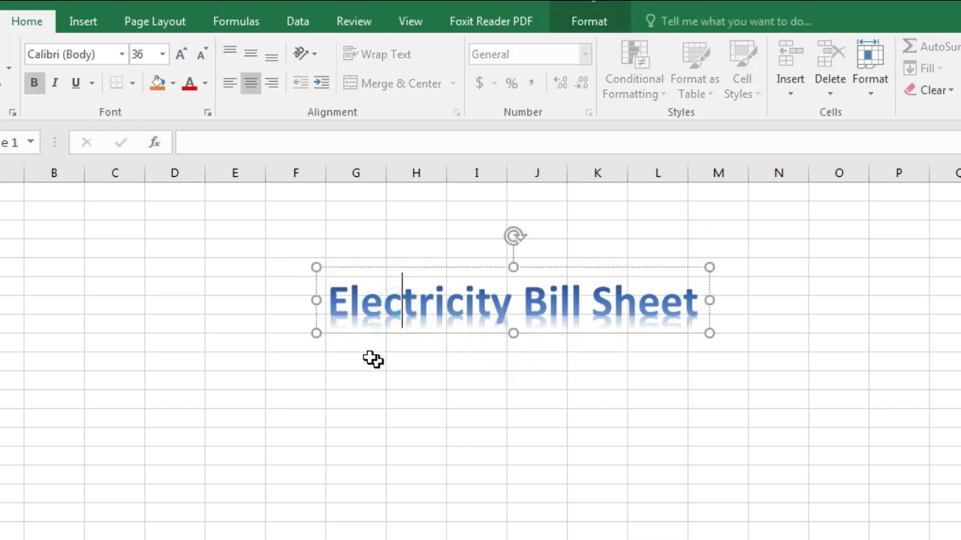
Enter the column headers Serial No, Name and Meter No below the title, starting in column G
click(352, 364)
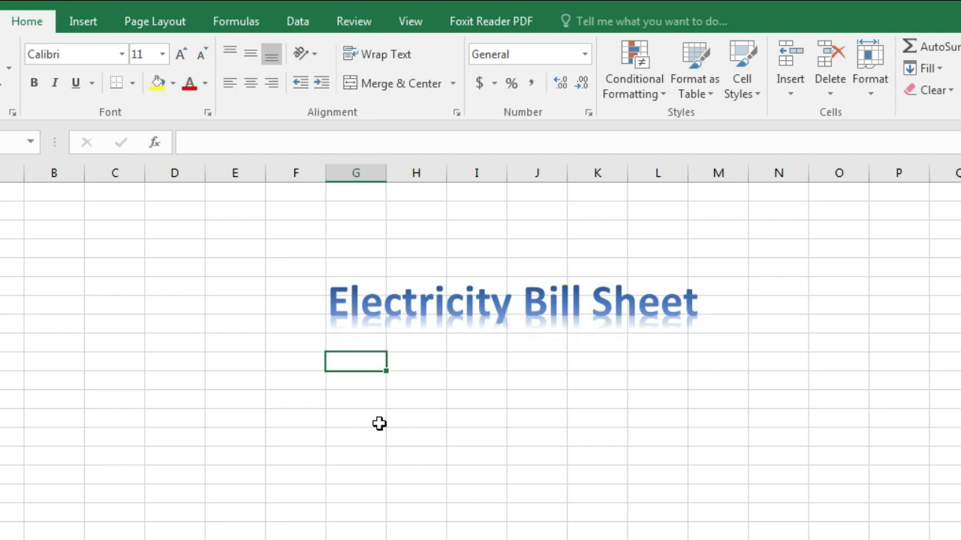
text(Ser)
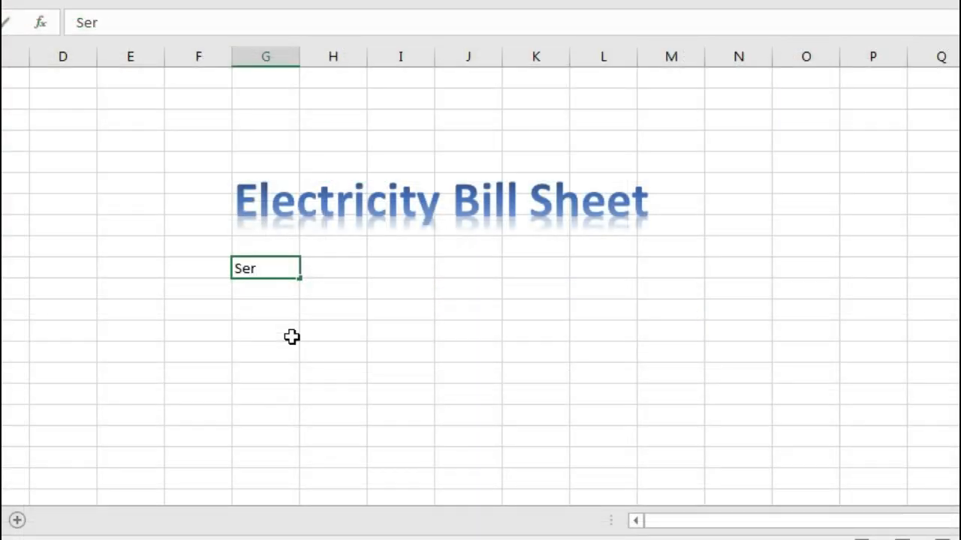
text(ial No)
key(Tab)
text(Name)
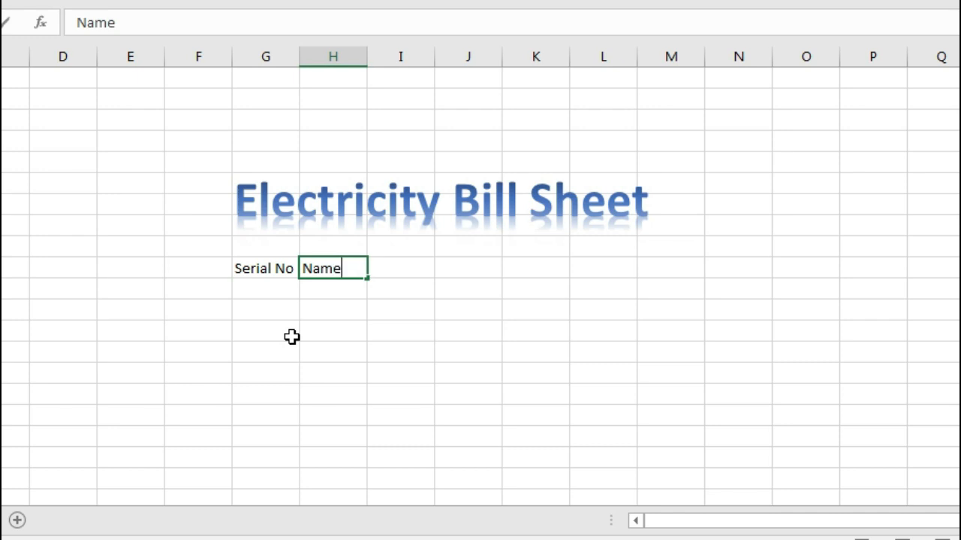
key(Tab)
text(Meter No)
key(Tab)
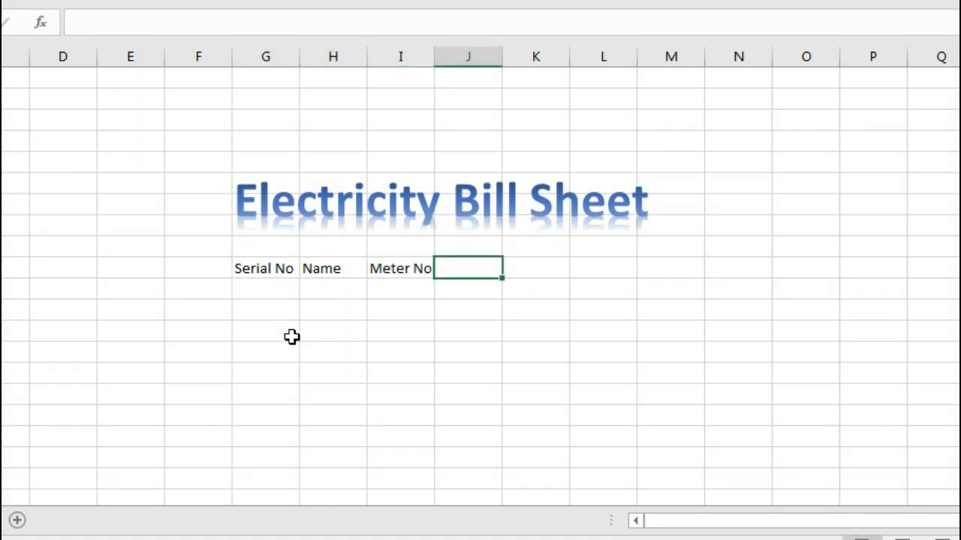
Continue the header row with House No, Unit and Taka in columns J to L
text(House No)
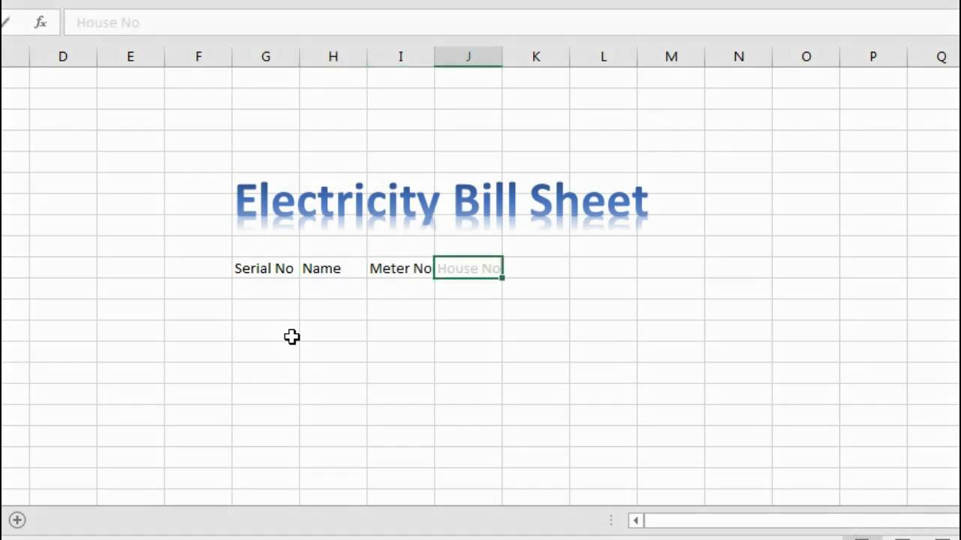
key(Tab)
text(Unit)
key(Left)
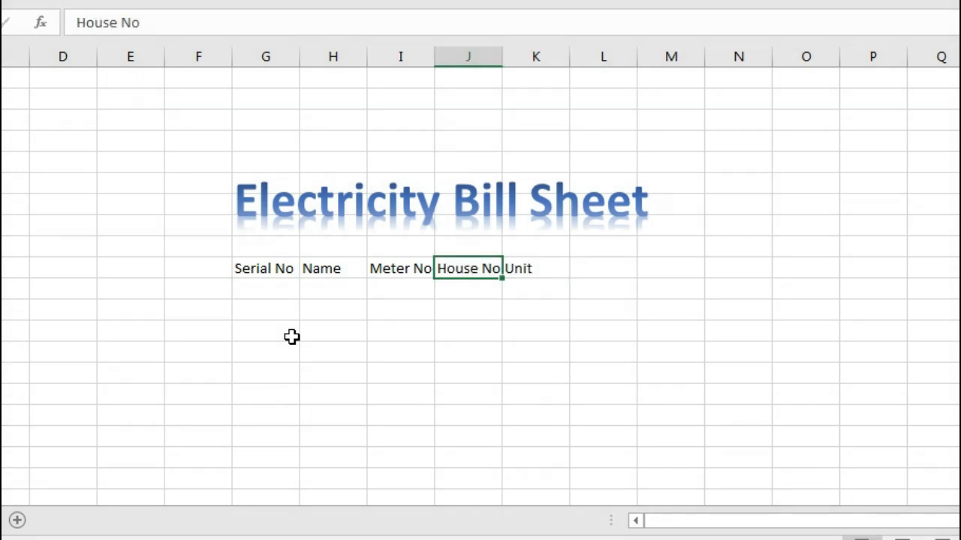
key(Right)
key(Right)
text(Taka)
Enter 1 in the first cell under the Serial No header
click(251, 289)
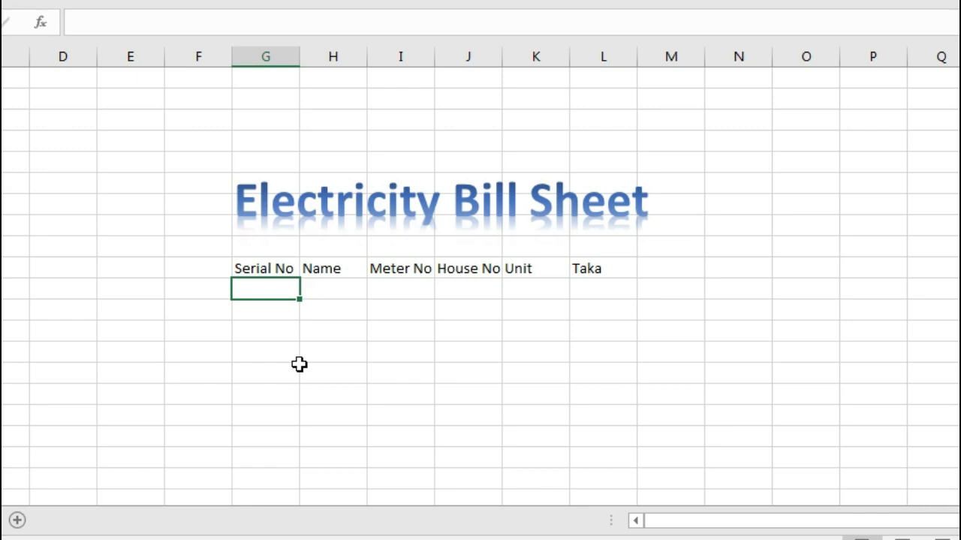
text(1)
click(266, 289)
Fill the Serial No column down from 1 to 8 using the Fill Series option
drag(303, 299, 293, 447)
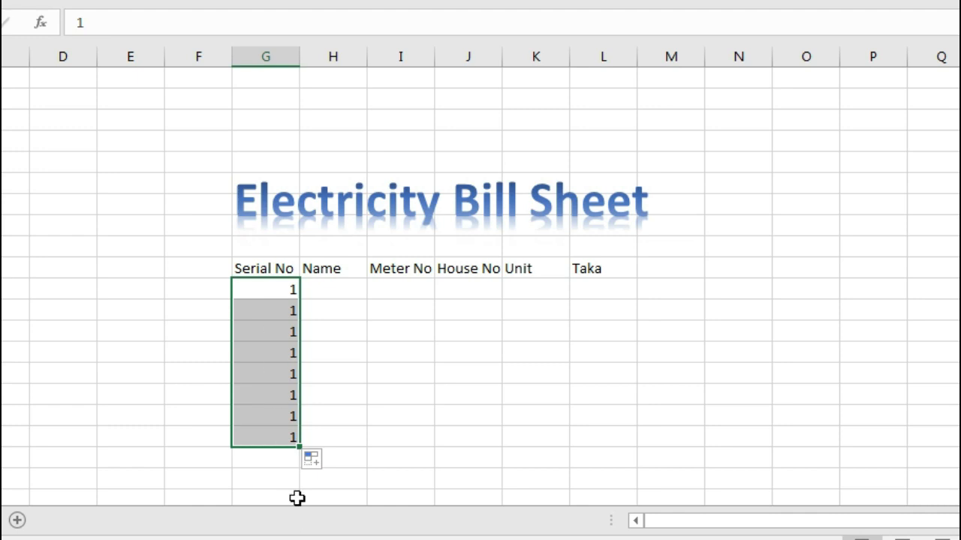
click(319, 463)
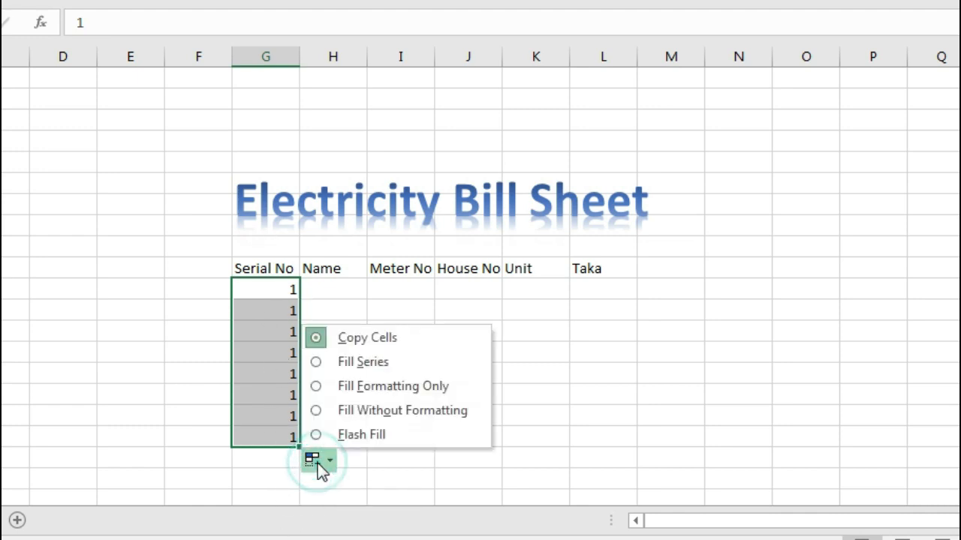
click(345, 363)
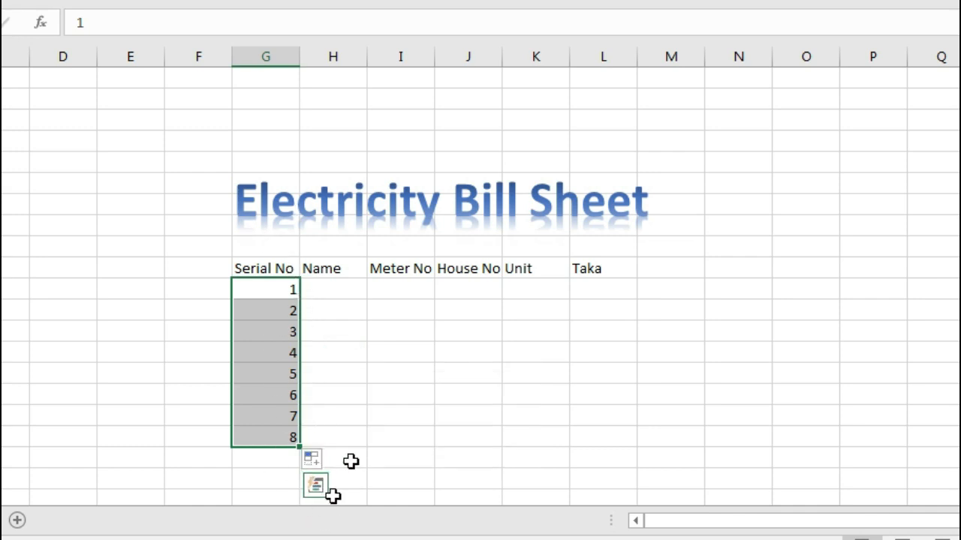
click(381, 373)
Clear serial numbers 2 through 8 from the Serial No column
drag(279, 310, 277, 431)
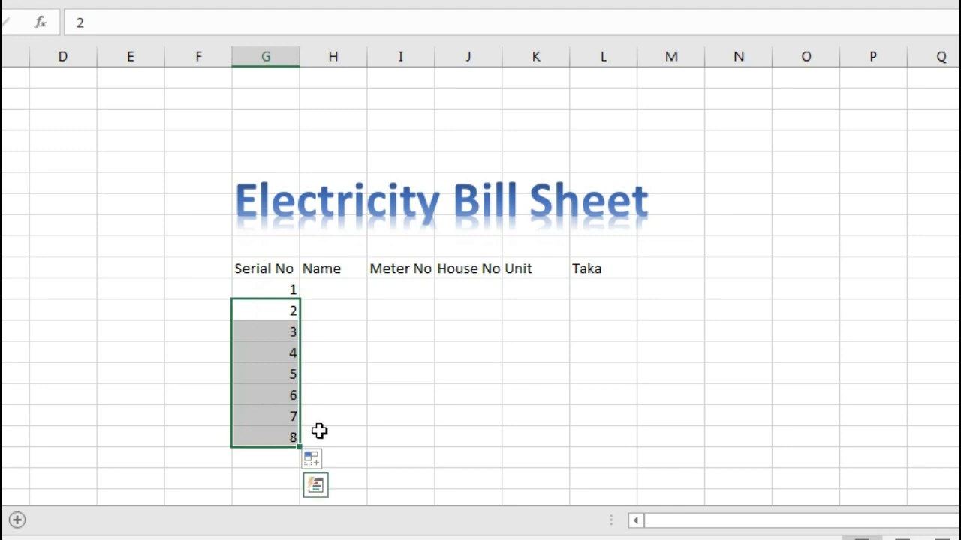
key(Delete)
click(365, 388)
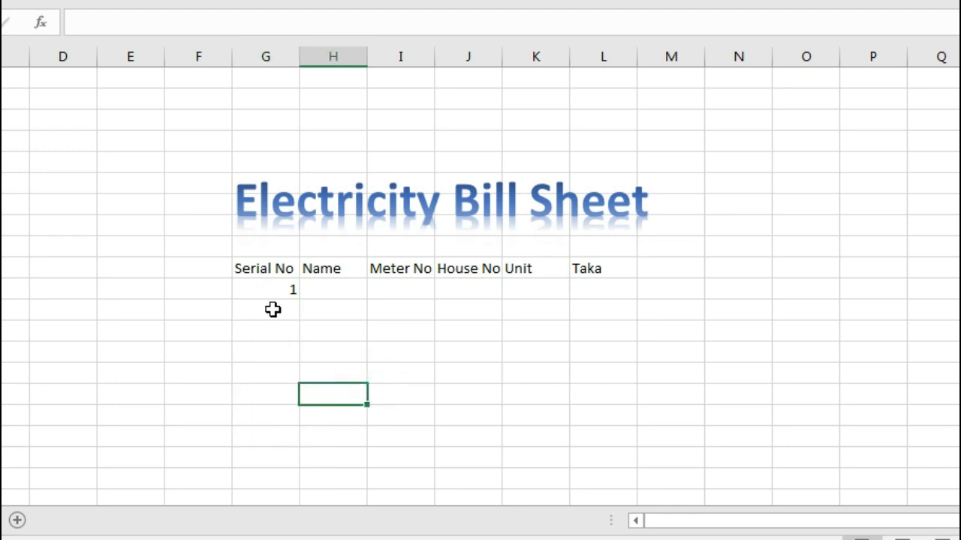
Enter 2 below the first serial number and autofill from both cells down to 10
click(278, 310)
text(2)
click(305, 376)
click(276, 295)
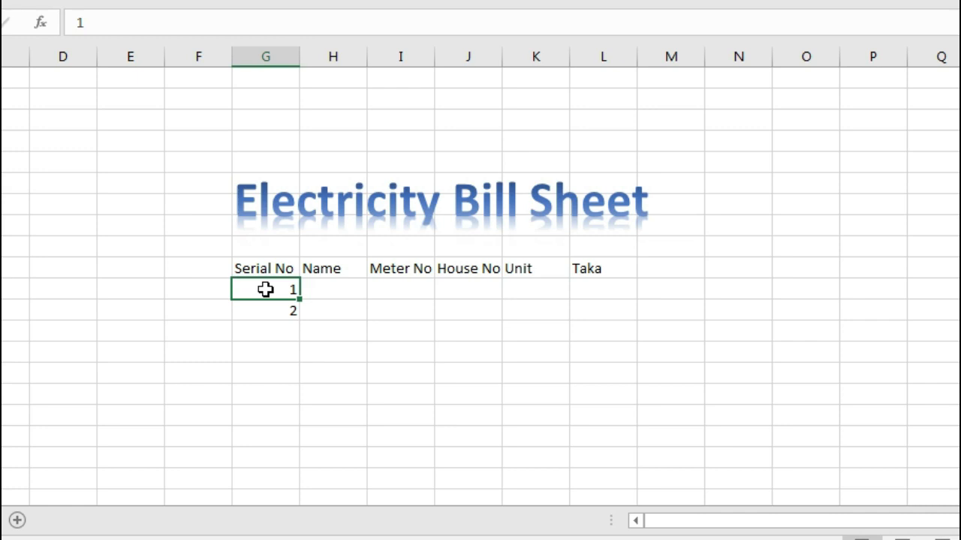
drag(265, 290, 266, 304)
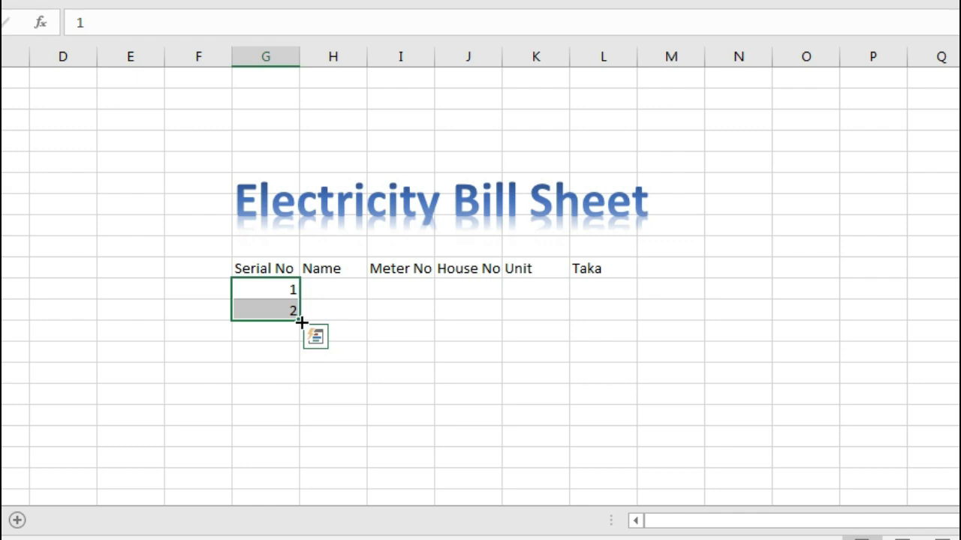
drag(301, 321, 304, 486)
scroll(391, 450, down, 2)
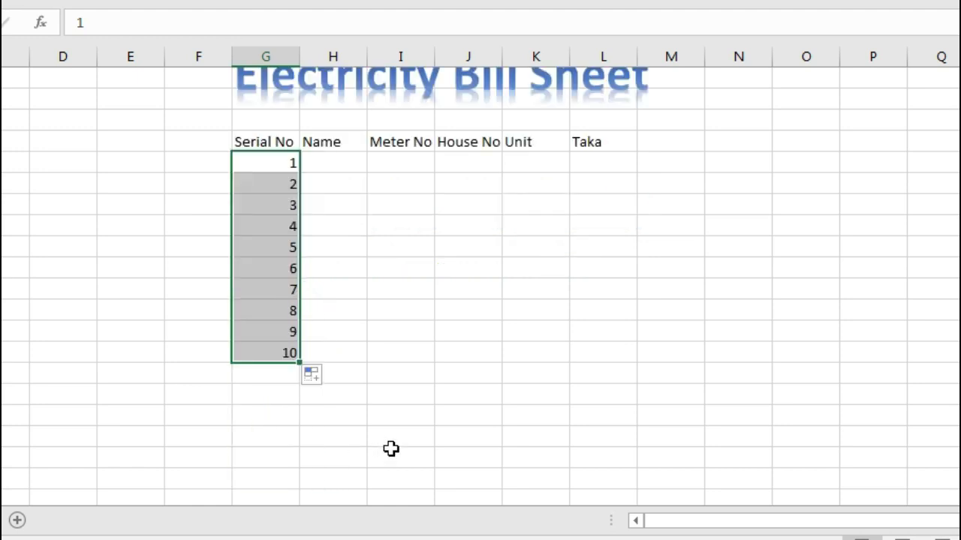
scroll(383, 443, up, 1)
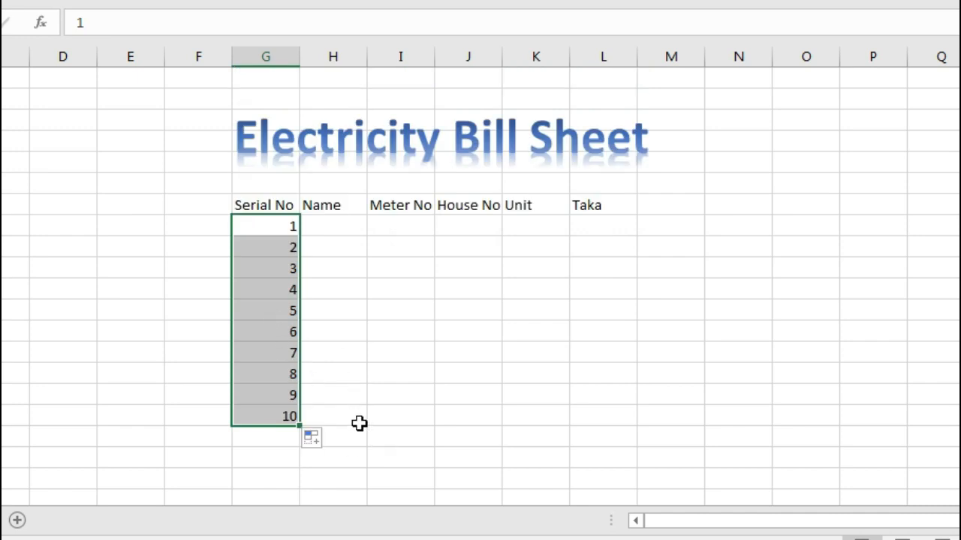
Fill the first row with the customer's name, meter number 2223 and house number 22/3
click(343, 227)
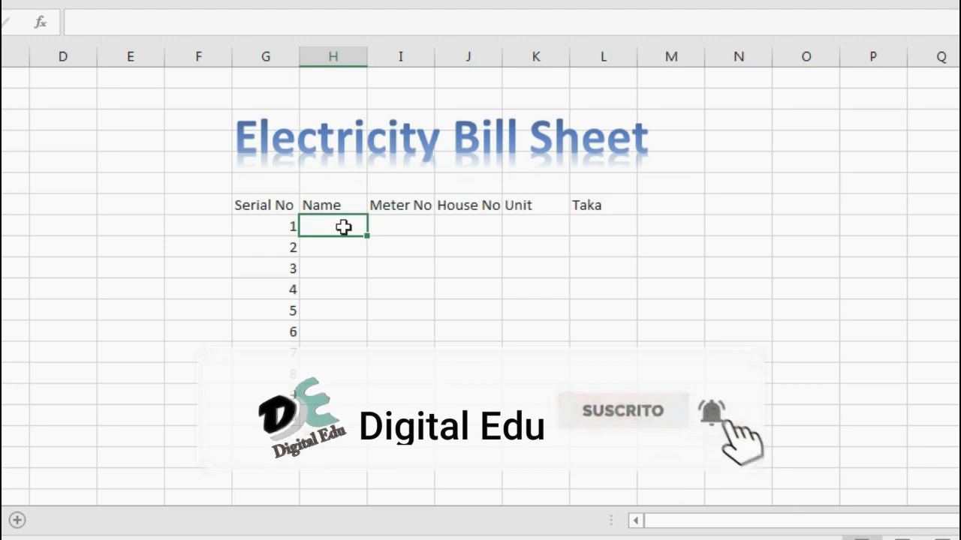
text(Ali)
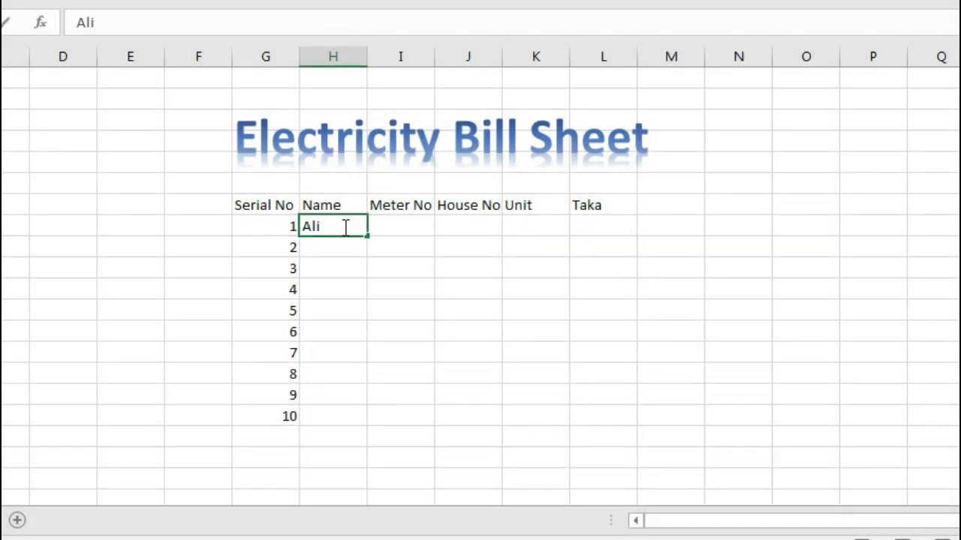
key(Tab)
text(2223)
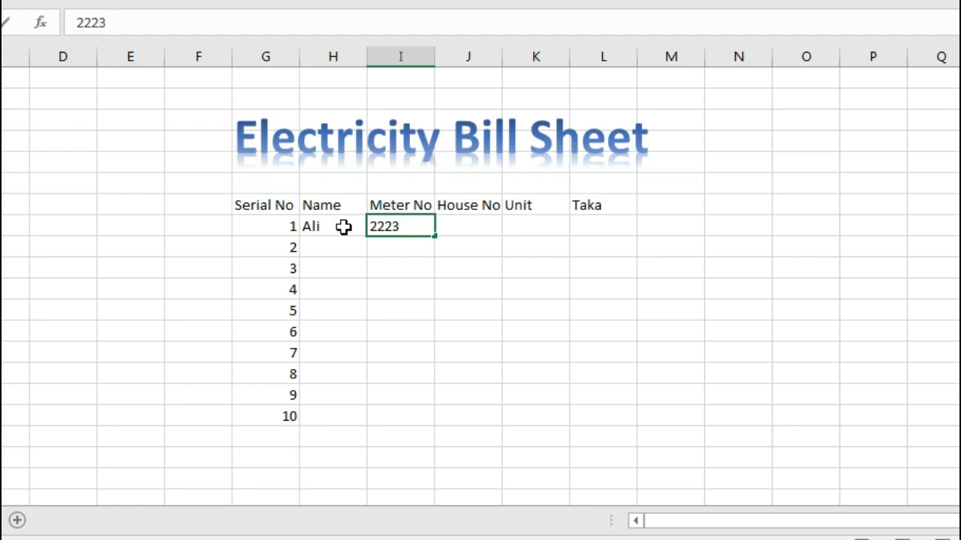
click(477, 223)
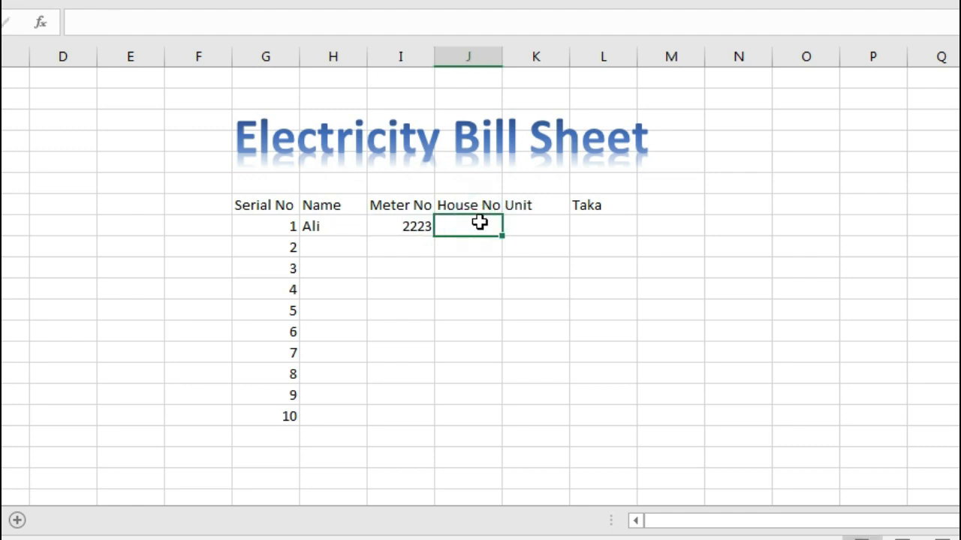
text(22/3)
key(Tab)
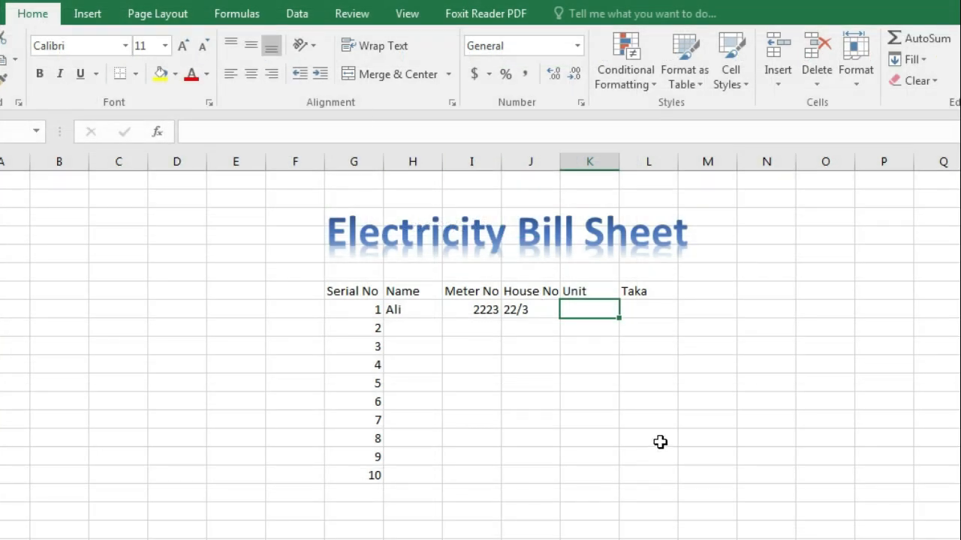
Insert the energy-price picture from the Desktop folder into the sheet
click(85, 17)
click(161, 63)
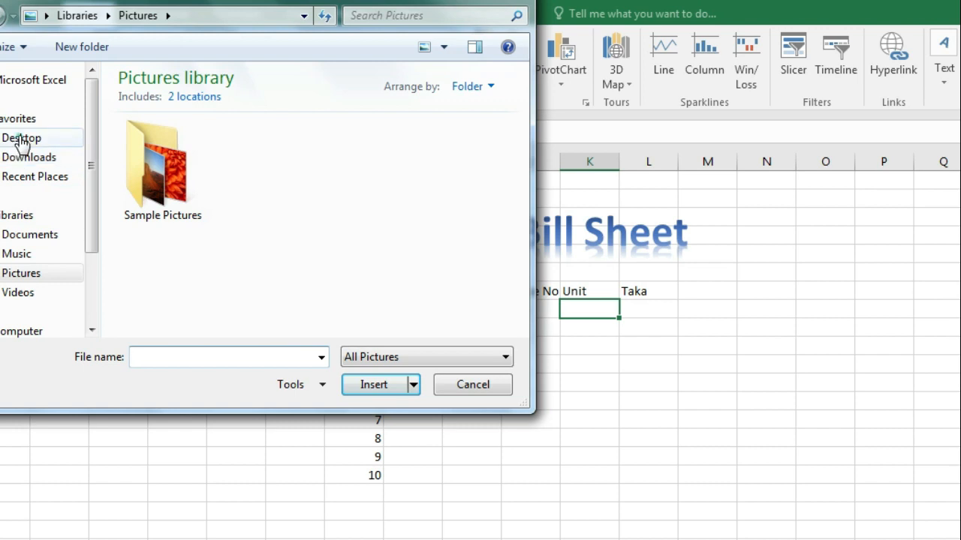
click(21, 139)
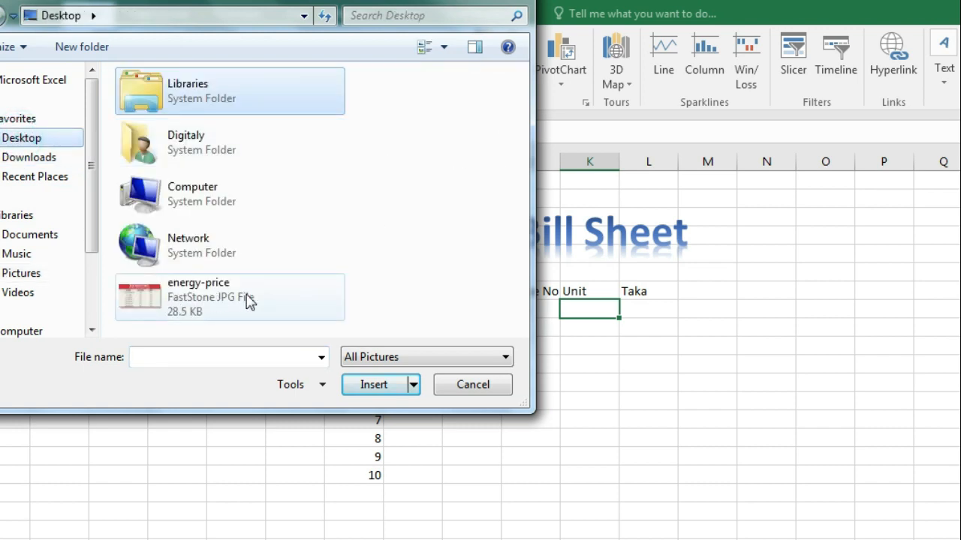
double_click(217, 298)
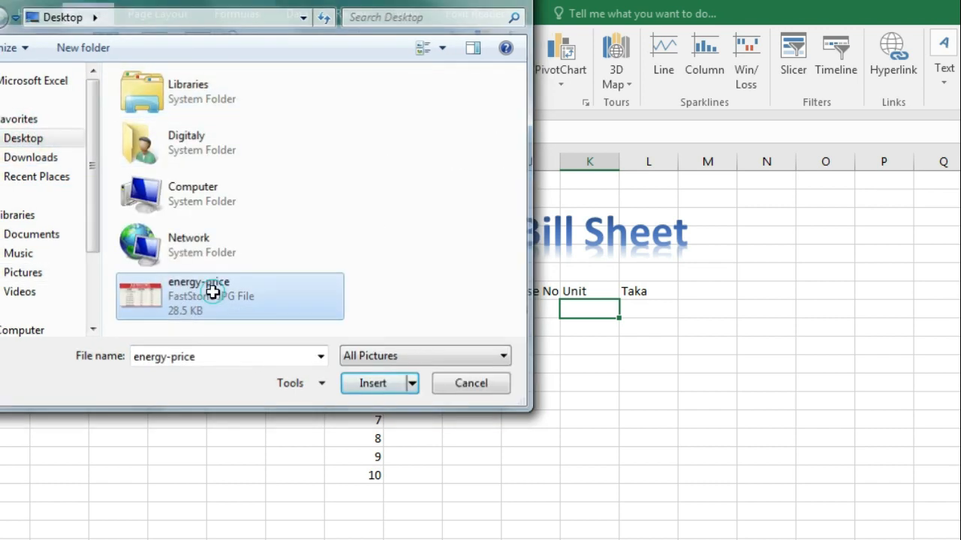
Shrink the electricity price picture and place it beside the title, over columns M to Q above the header row
scroll(829, 358, down, 1)
drag(829, 359, 575, 273)
scroll(687, 409, up, 1)
drag(623, 368, 610, 332)
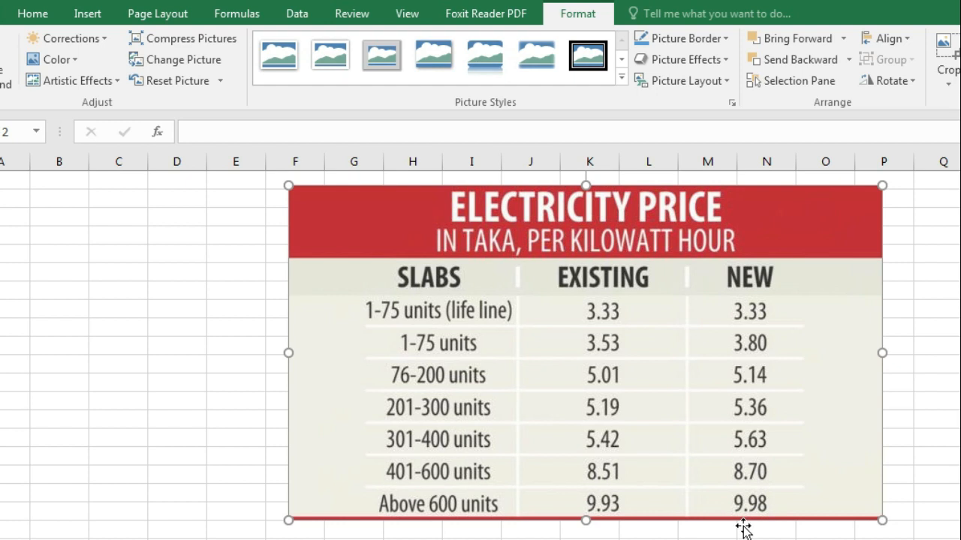
click(426, 477)
drag(289, 518, 780, 282)
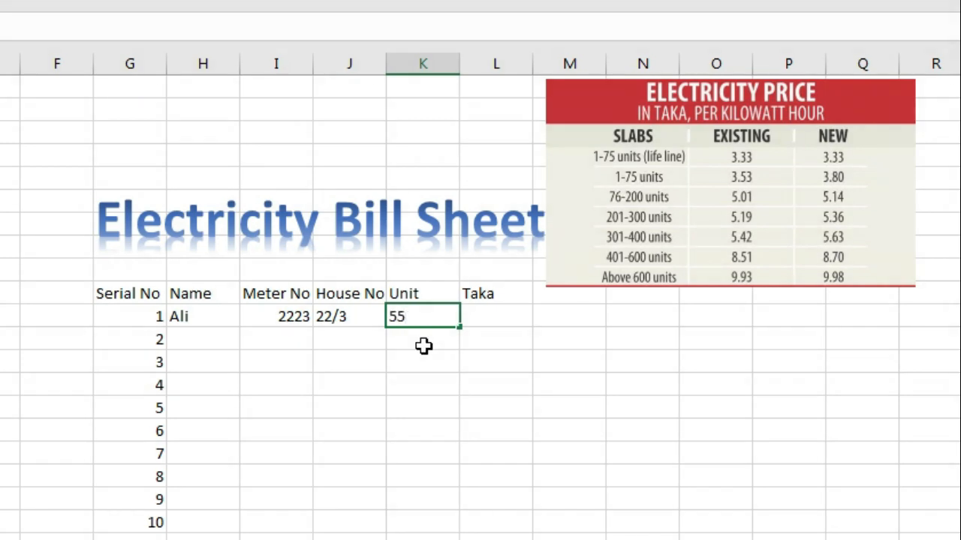
Enter 55, 150, 222, 399, 588, 700 and 1500 down the Unit column for serial numbers 1 to 7
key(Return)
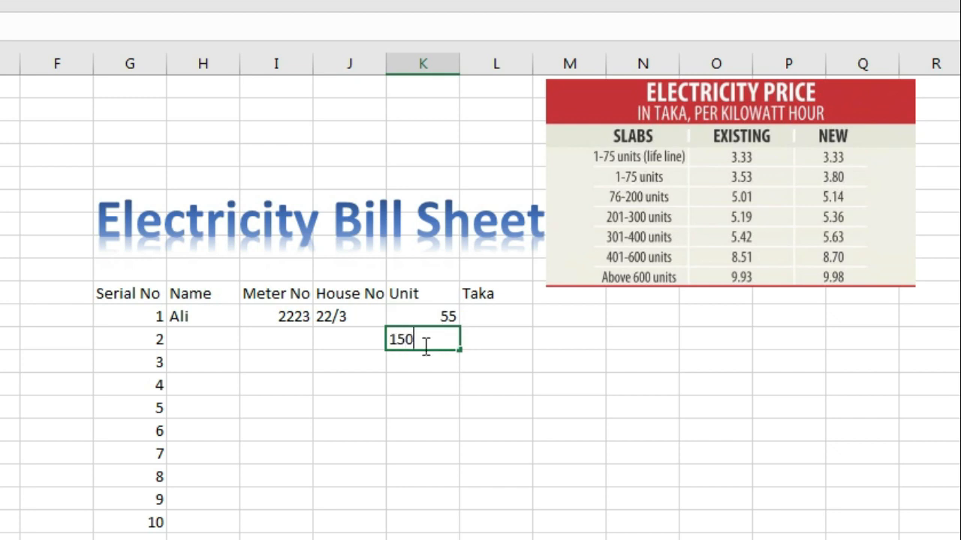
key(Return)
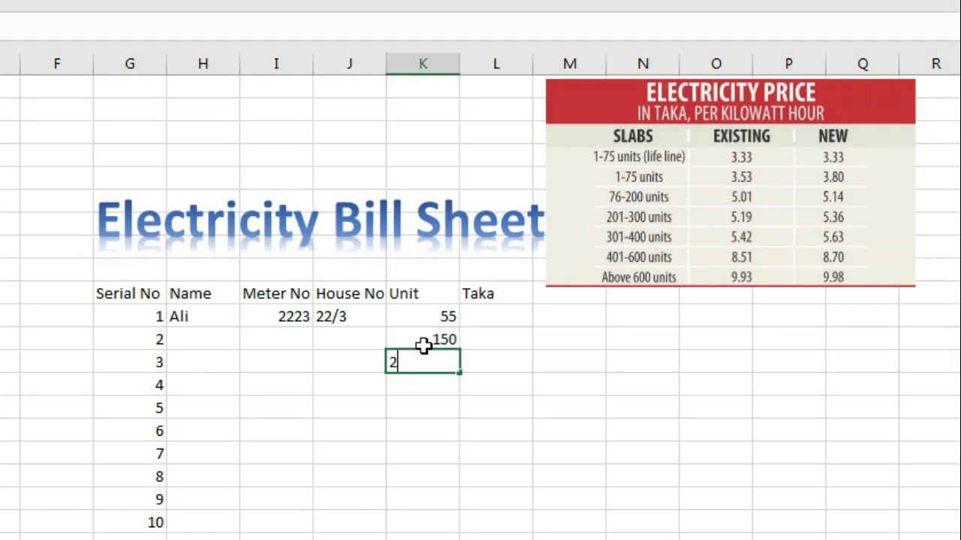
key(Return)
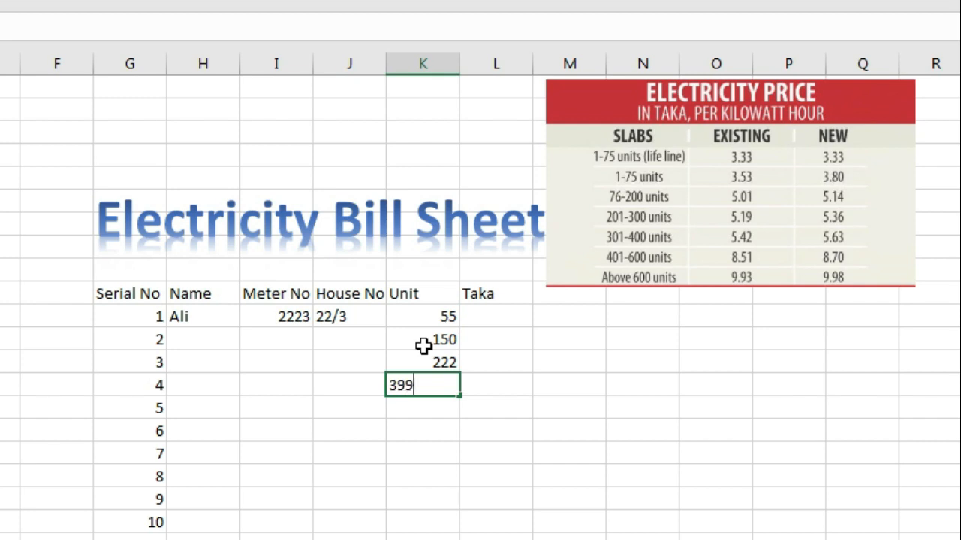
key(Return)
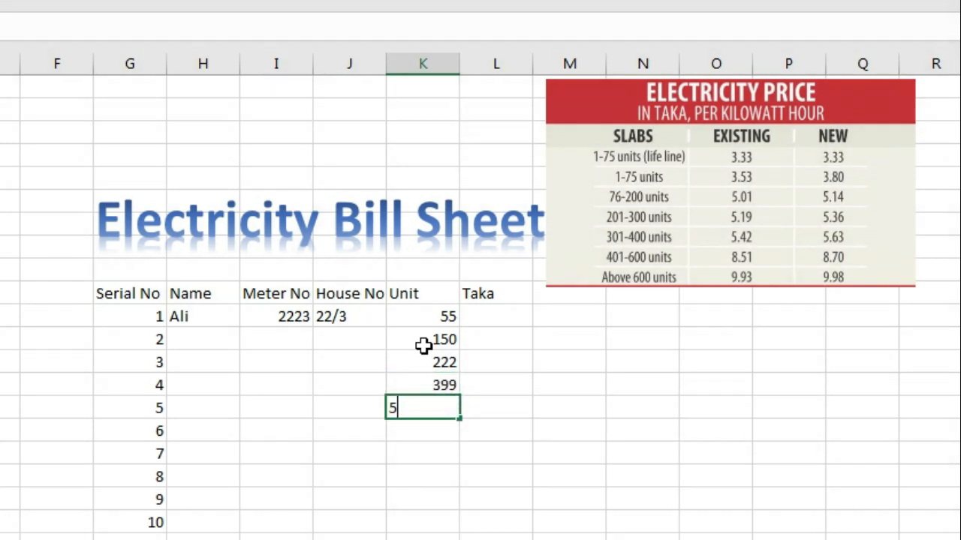
key(Return)
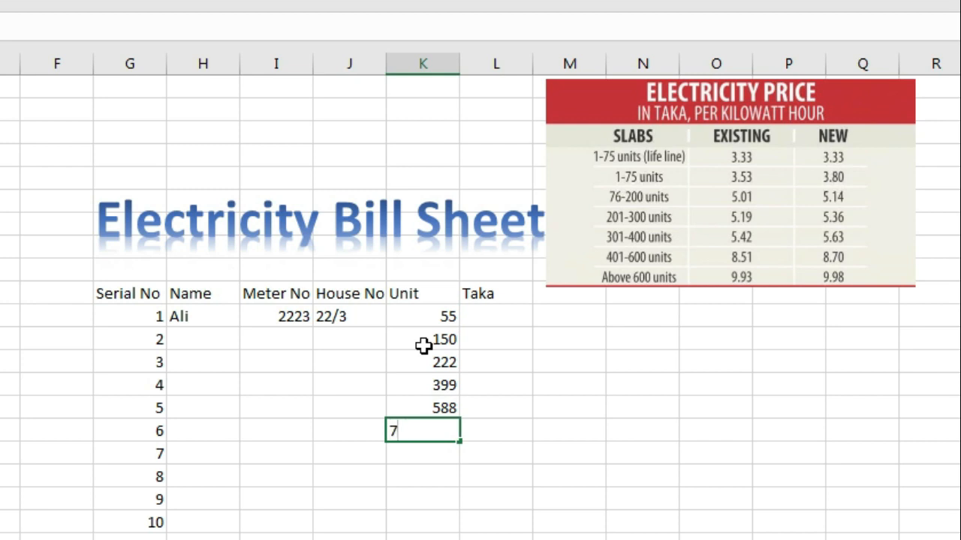
text(700)
key(Return)
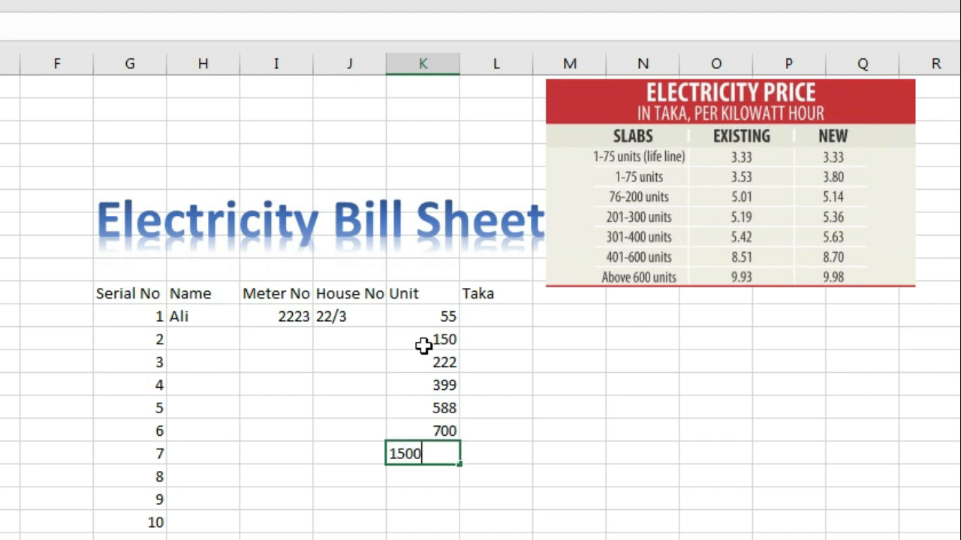
key(Tab)
Clear serial numbers 8 through 10 from the Serial No column
drag(145, 480, 146, 520)
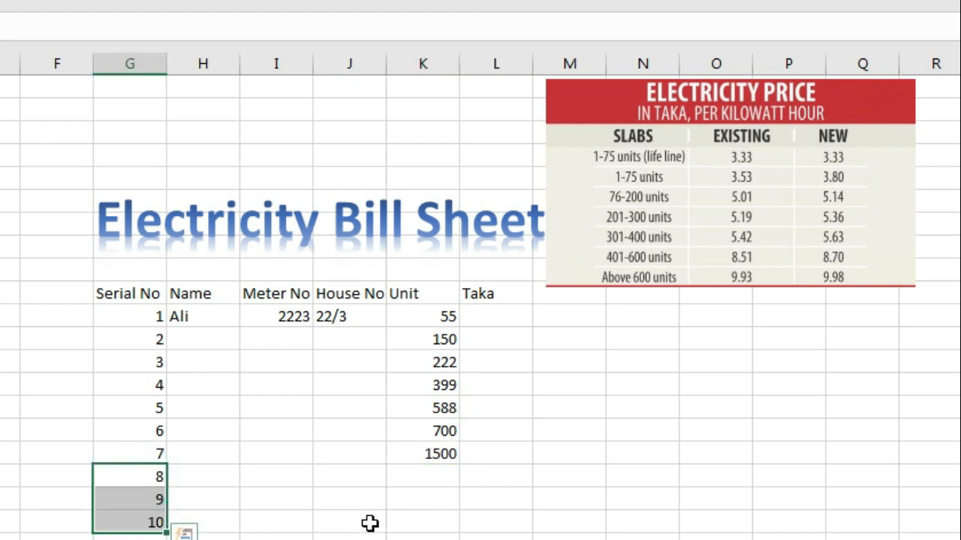
key(ctrl+z)
key(ctrl+z)
Enter the second customer's name in the Name column beside serial number 2
click(214, 339)
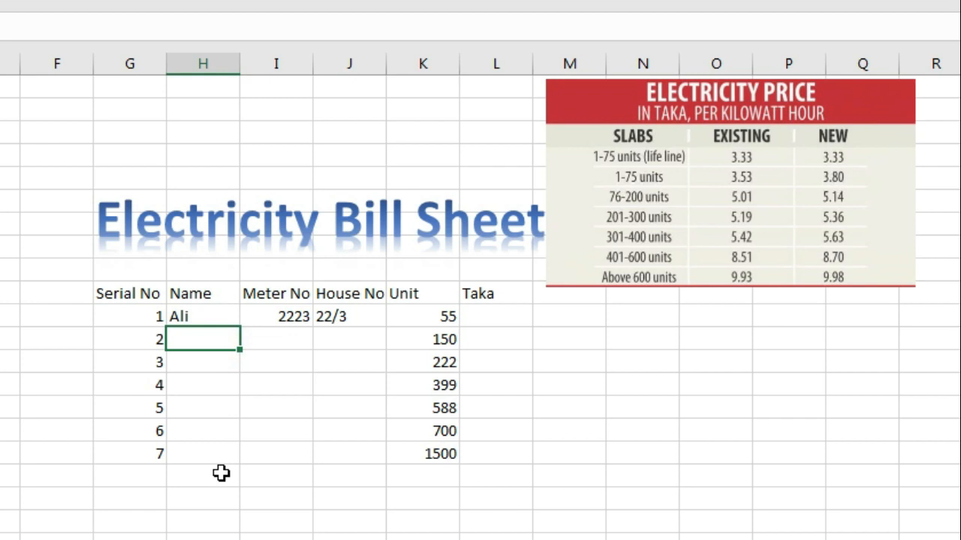
text(Murad)
key(Tab)
Autofill the Meter No column from 2223 down to serial number 7 using the Fill Series option
click(286, 314)
drag(316, 326, 320, 466)
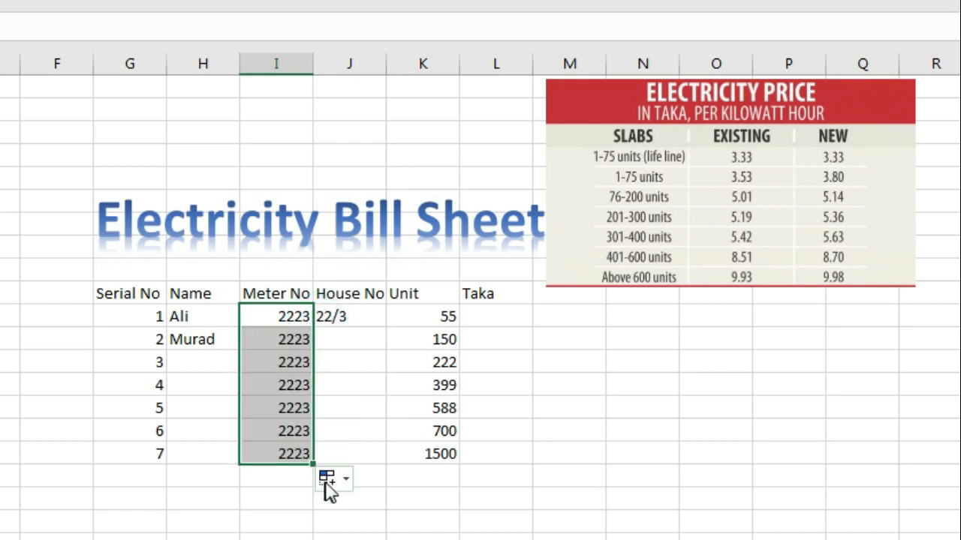
click(329, 479)
click(333, 371)
Autofill the House No column from 22/3 down to 22/9
click(359, 317)
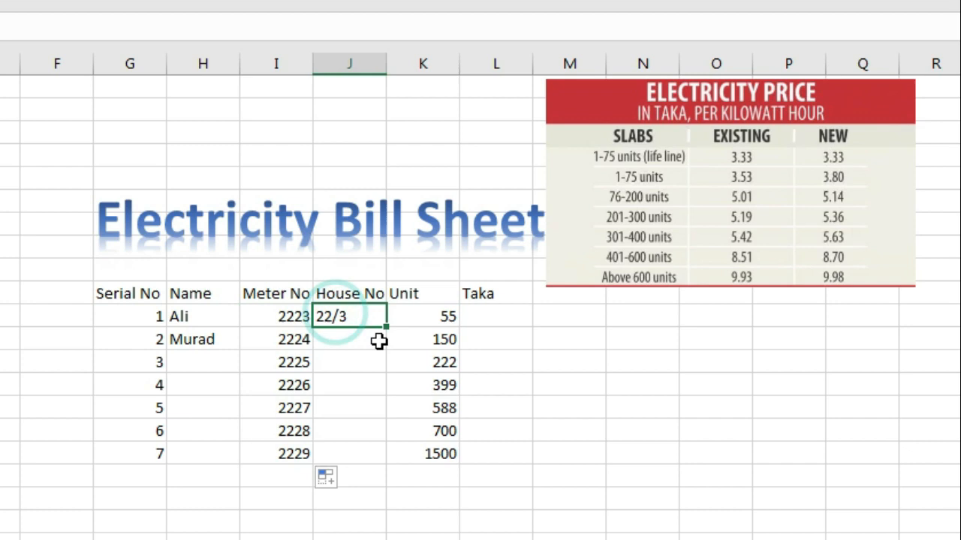
drag(388, 326, 385, 460)
click(349, 310)
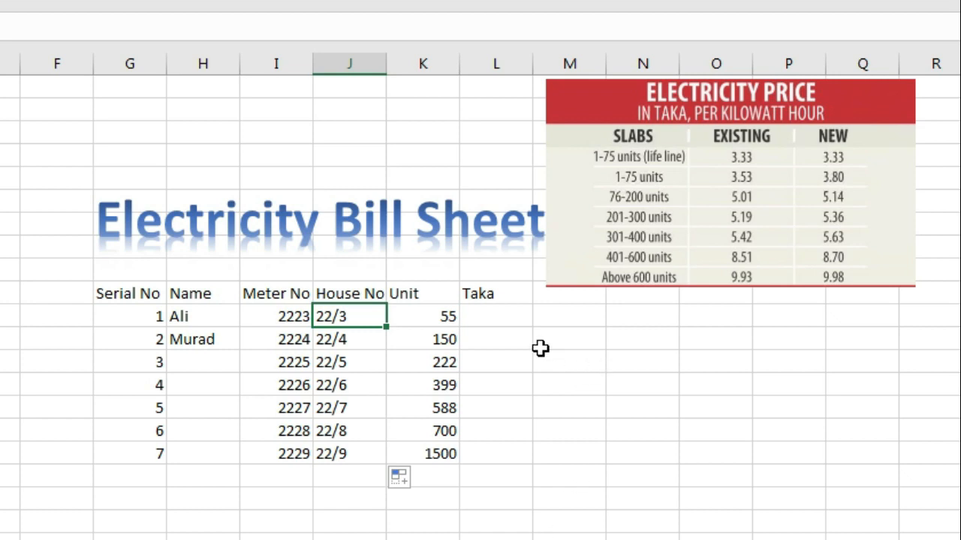
Select the first Taka cell, L11, and open the Windows Calculator over the sheet
click(486, 326)
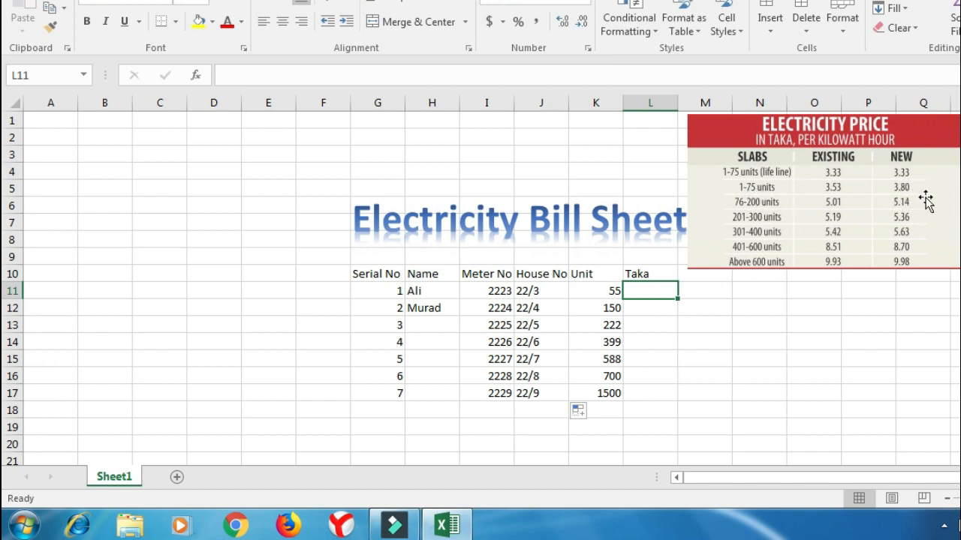
click(9, 530)
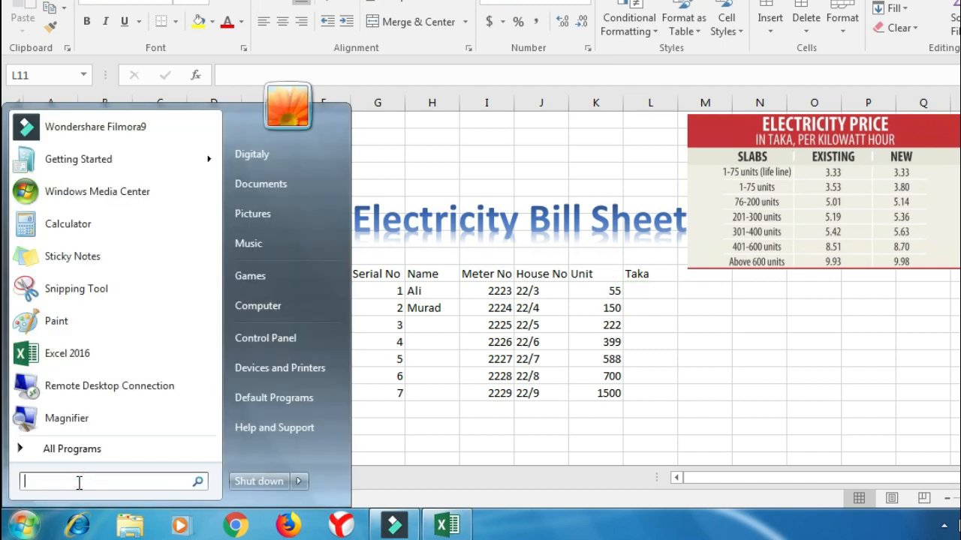
text(cal)
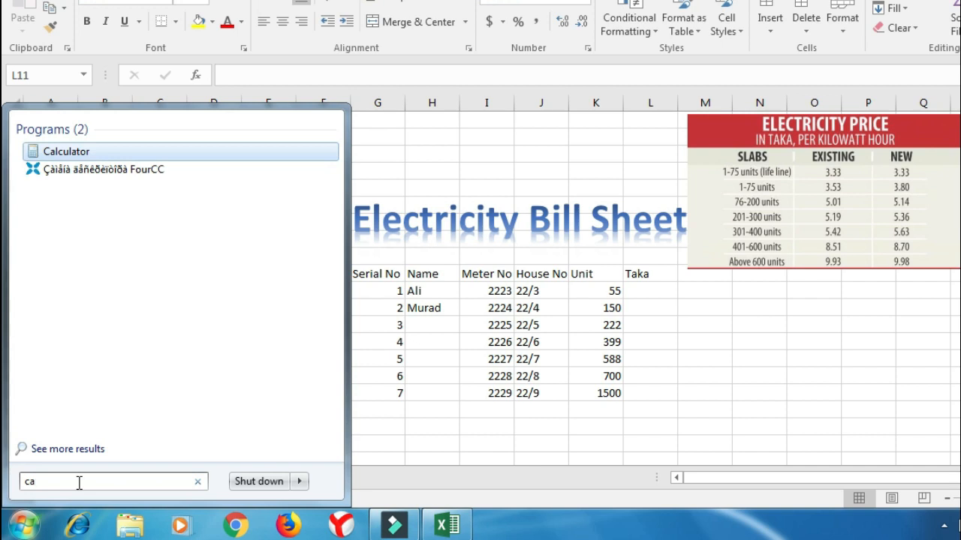
key(Return)
drag(445, 188, 462, 188)
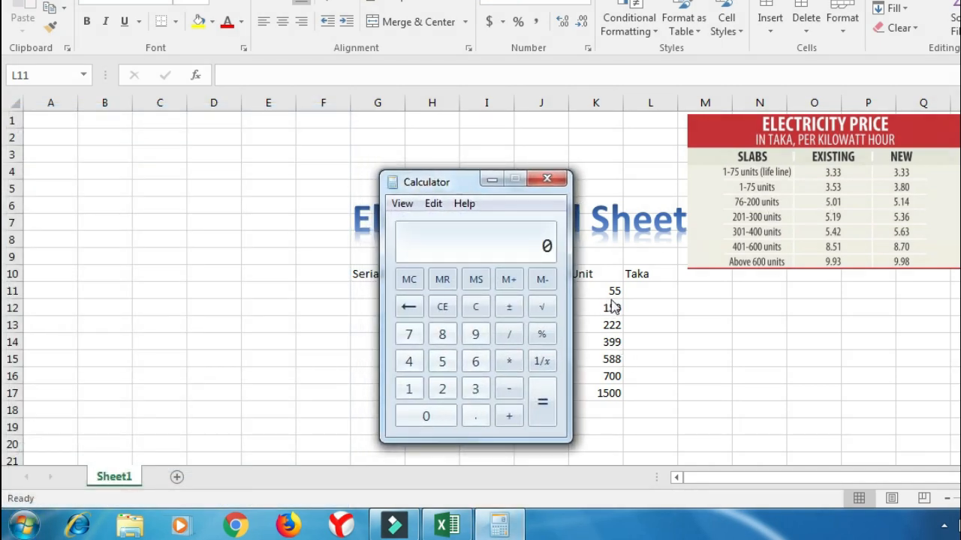
Multiply 55 units by the 3.80 rate in Calculator, then close Calculator
click(449, 366)
click(455, 366)
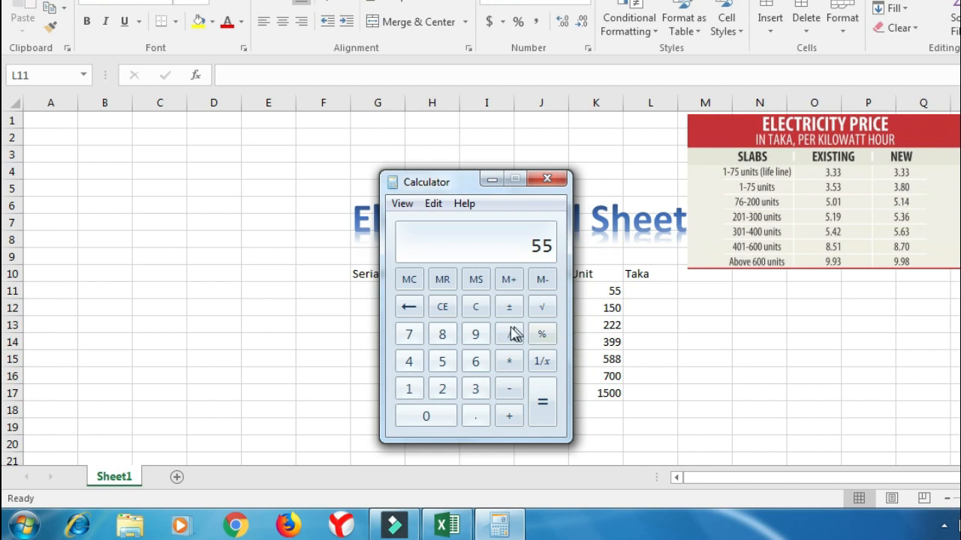
click(518, 364)
click(475, 389)
click(475, 415)
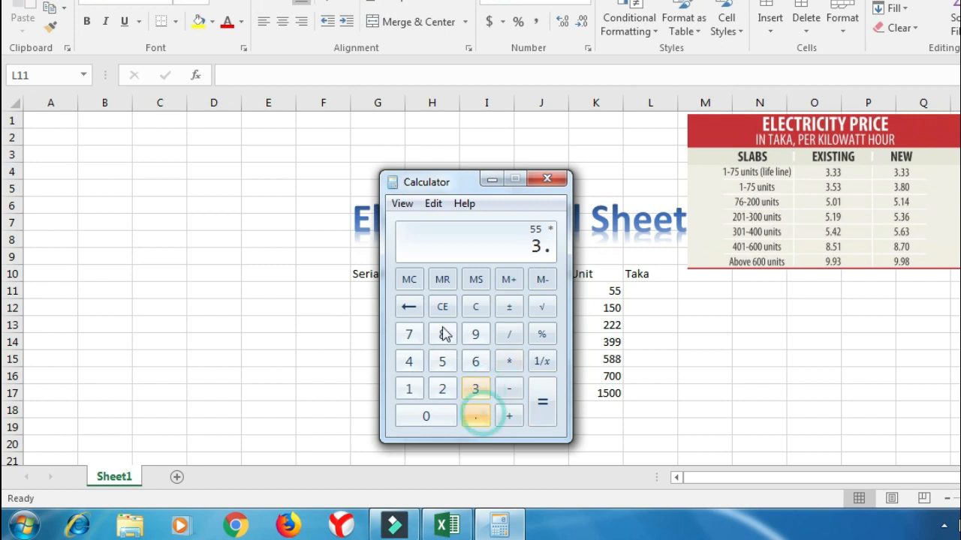
click(443, 334)
click(438, 417)
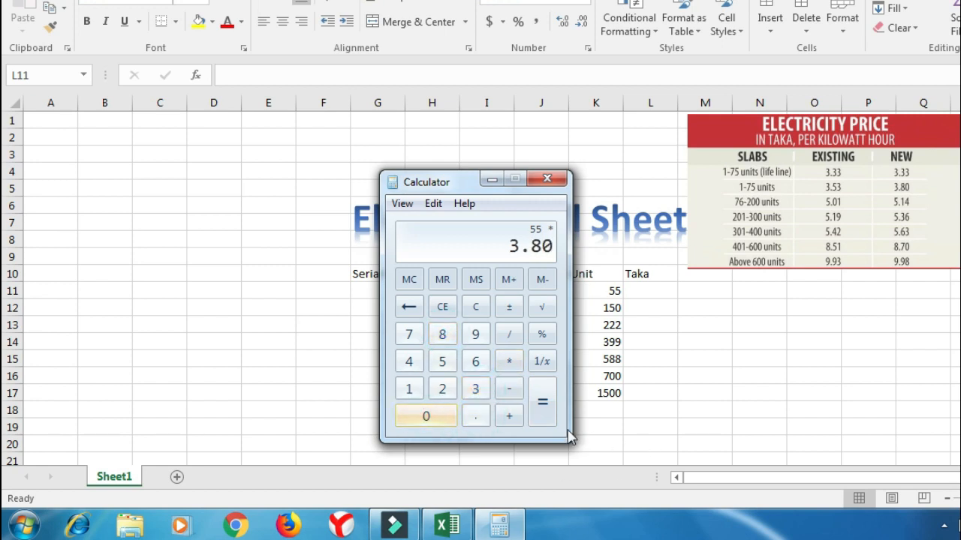
click(544, 405)
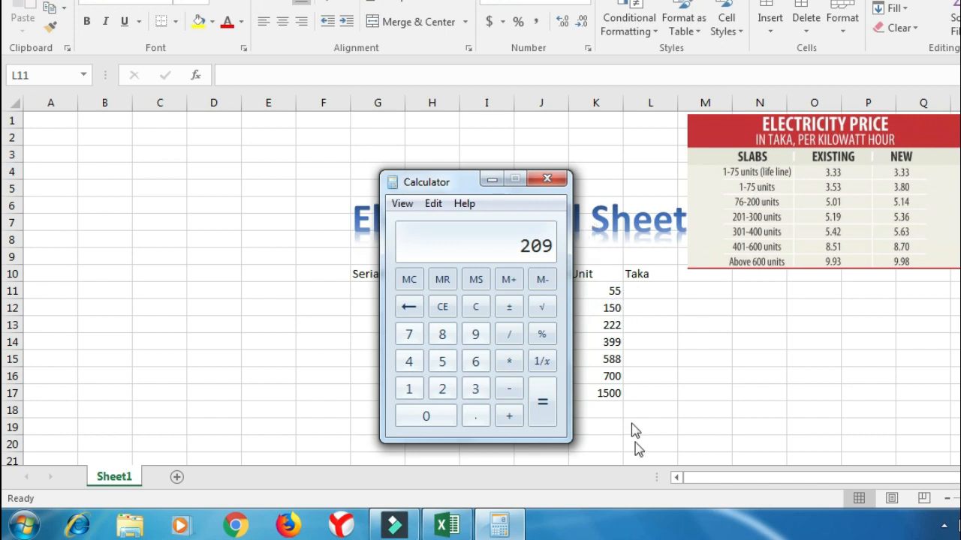
drag(439, 189, 143, 182)
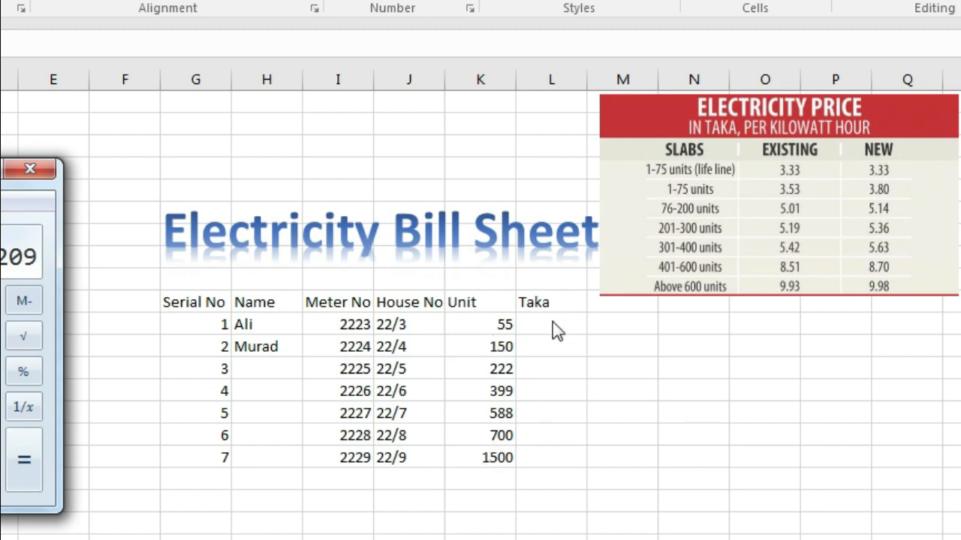
click(30, 175)
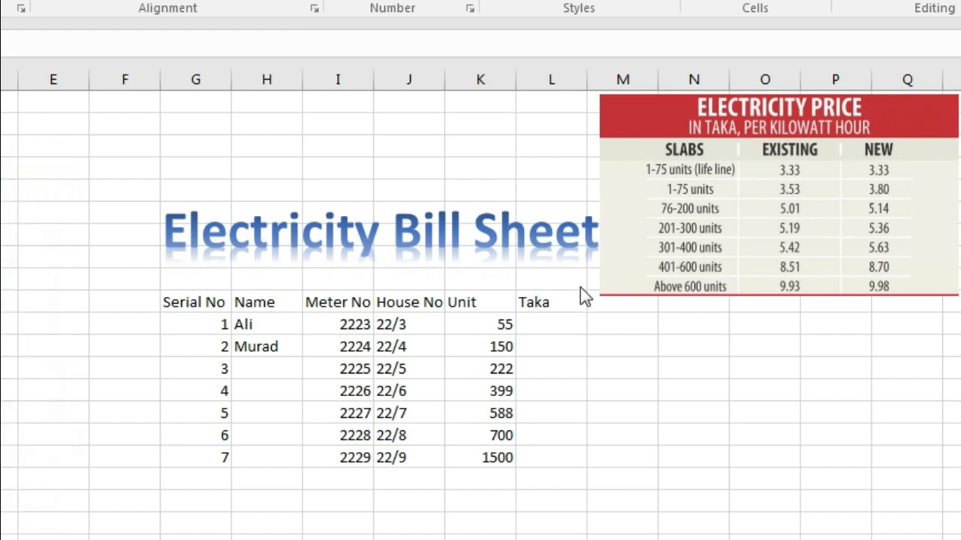
Start an IF formula in the first Taka cell, L11, with the logical test K11<=75
click(539, 322)
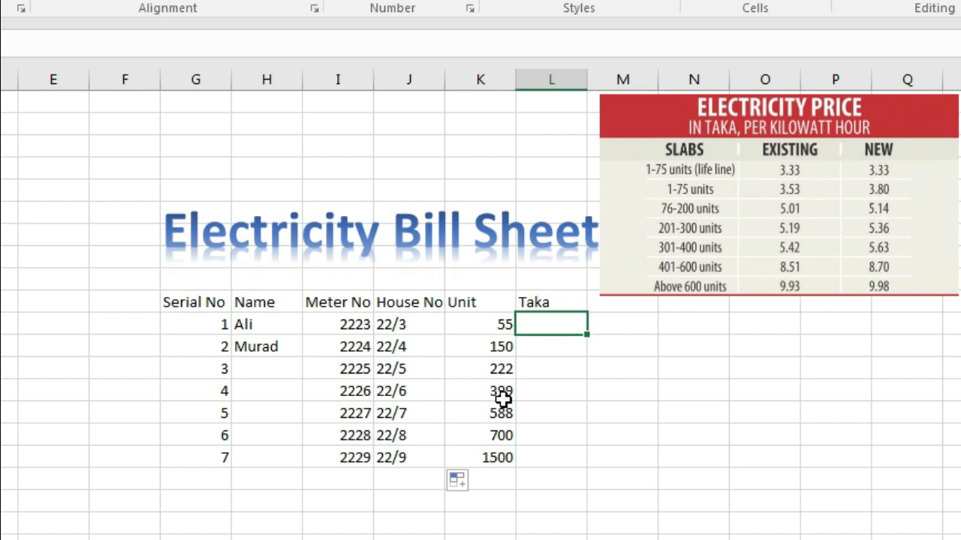
text(=)
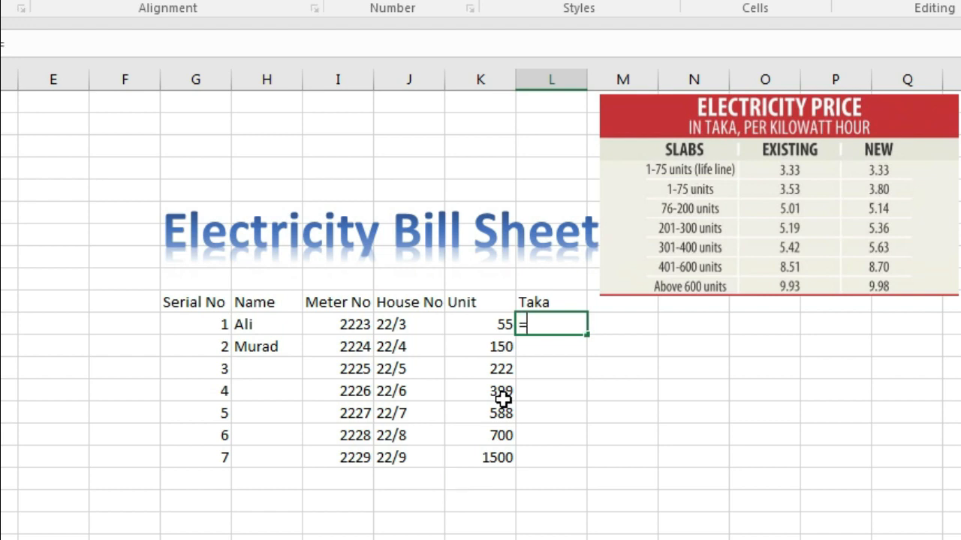
text(if)
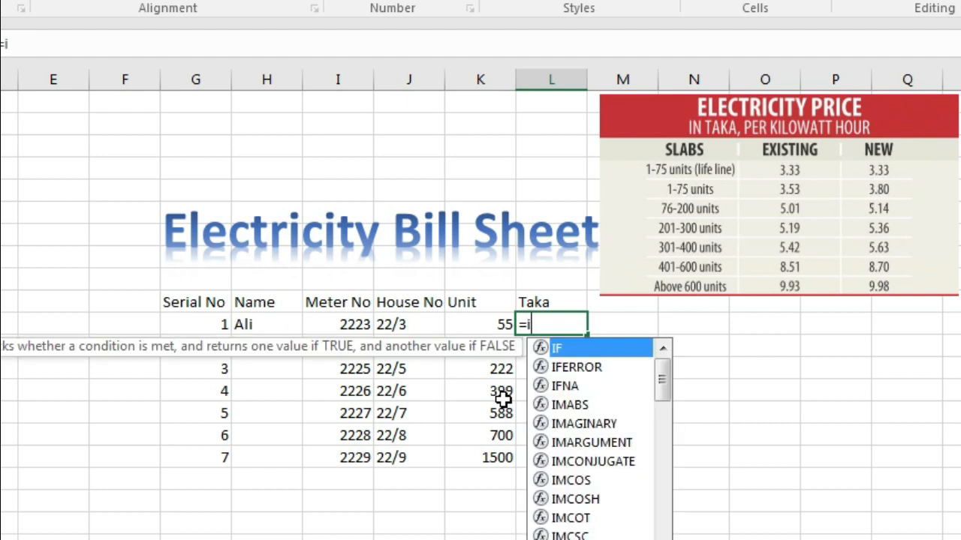
double_click(574, 347)
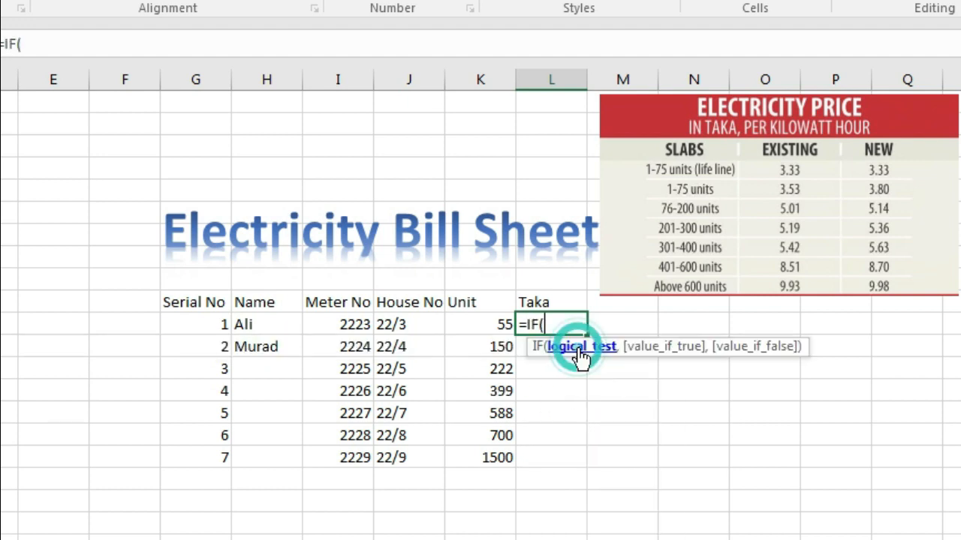
click(477, 323)
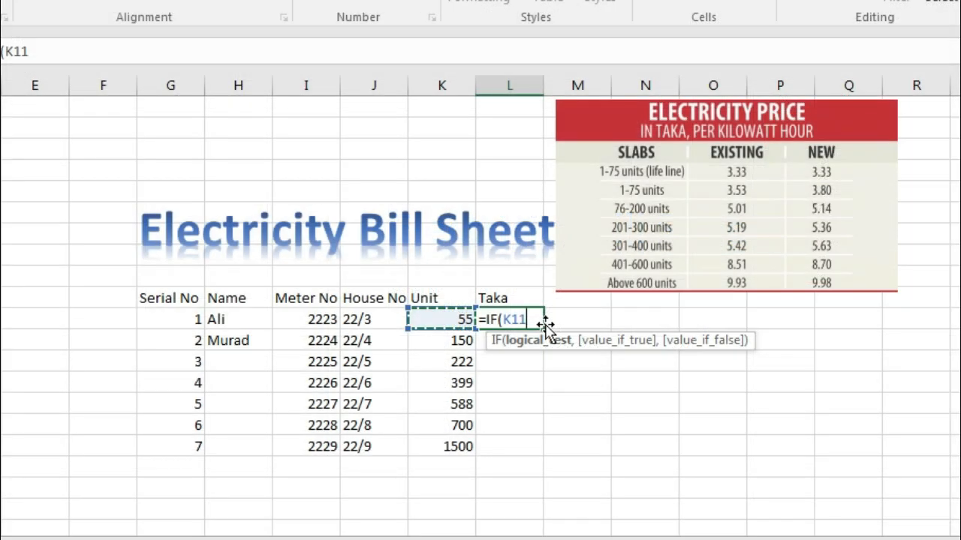
text(<=)
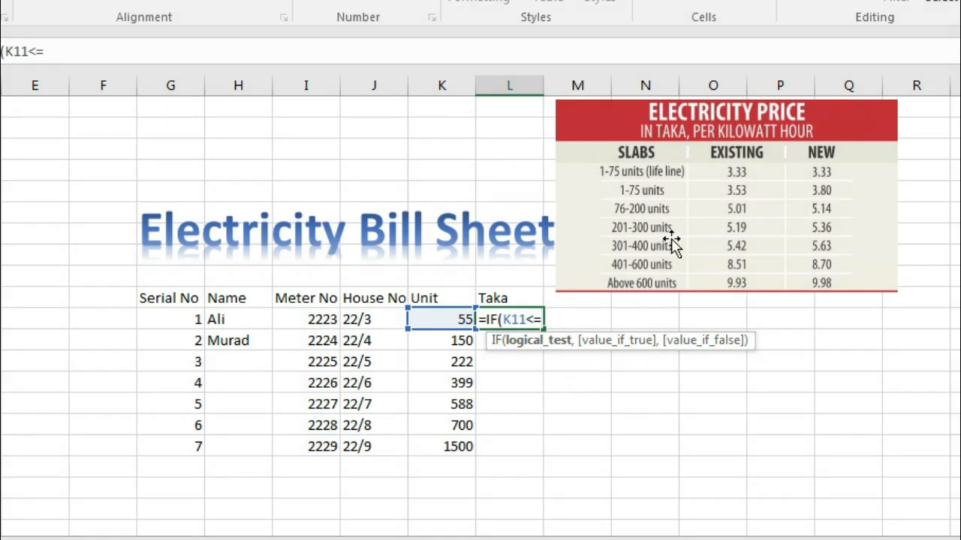
text(75)
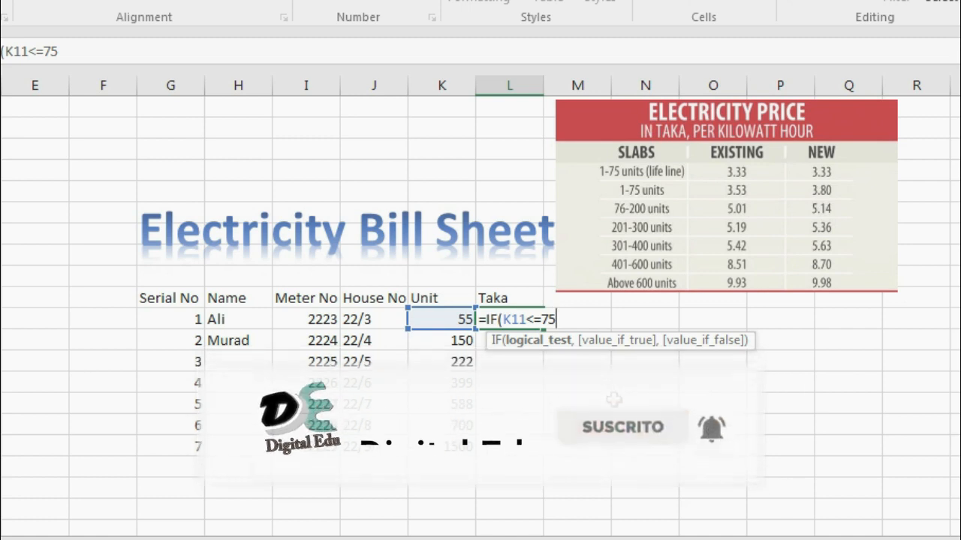
Add K11*3.80 as the value if true for the 75-unit test in the L11 formula
text(,)
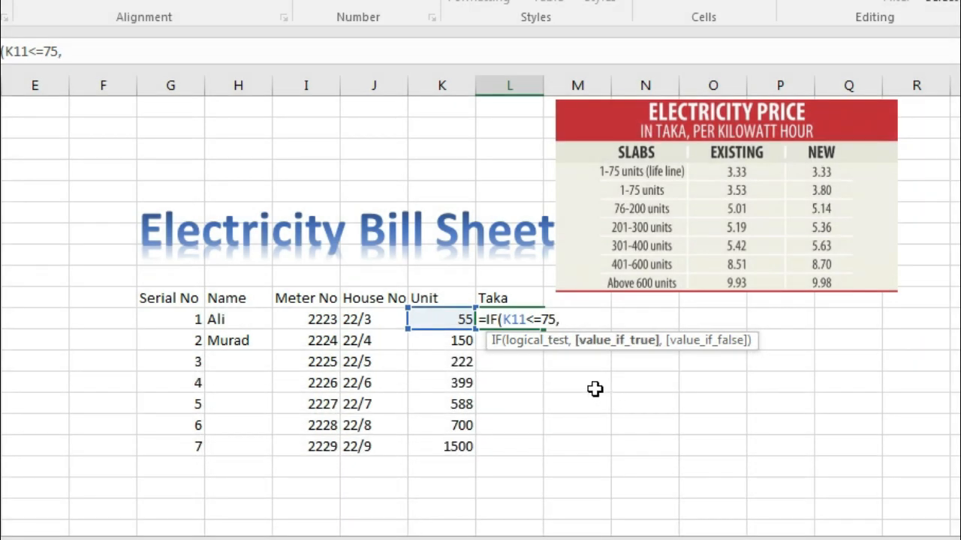
click(430, 319)
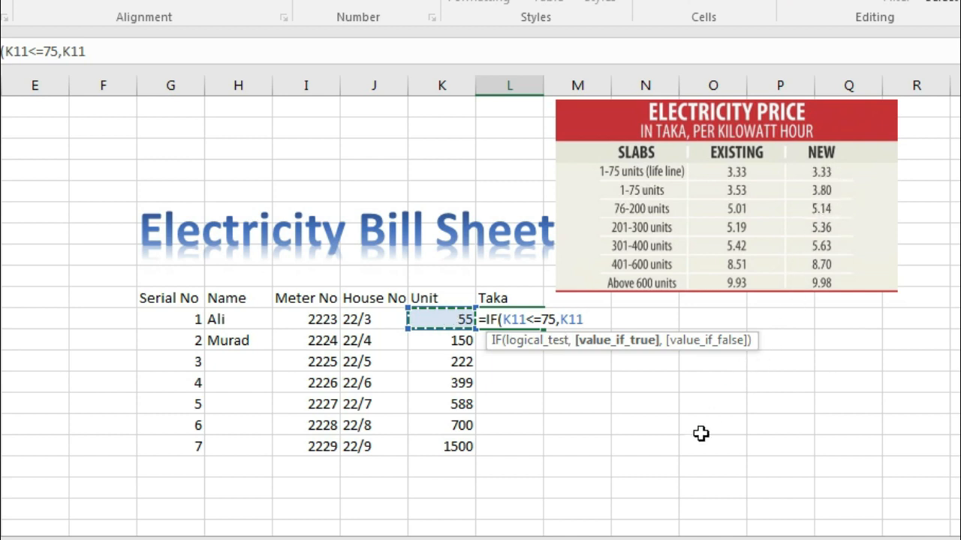
text(*)
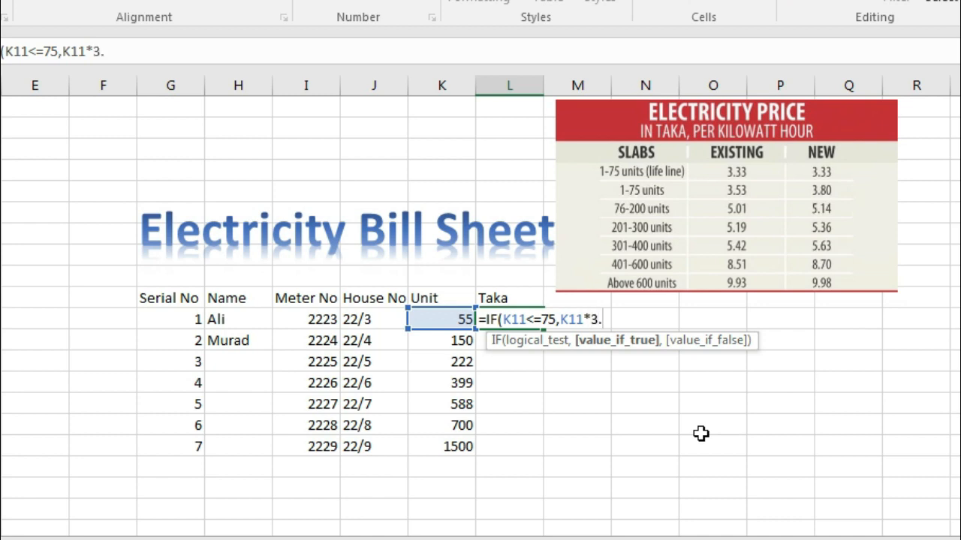
text(3.80)
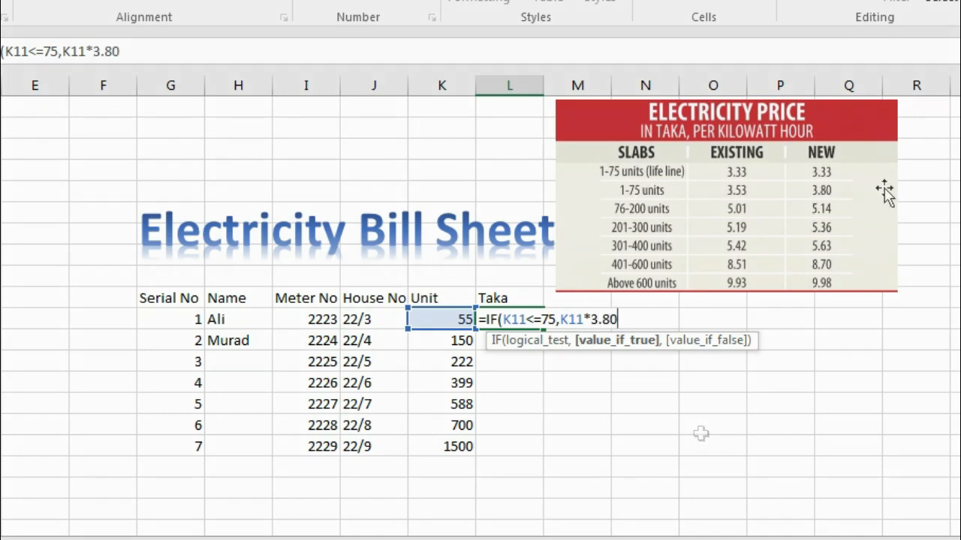
text(,)
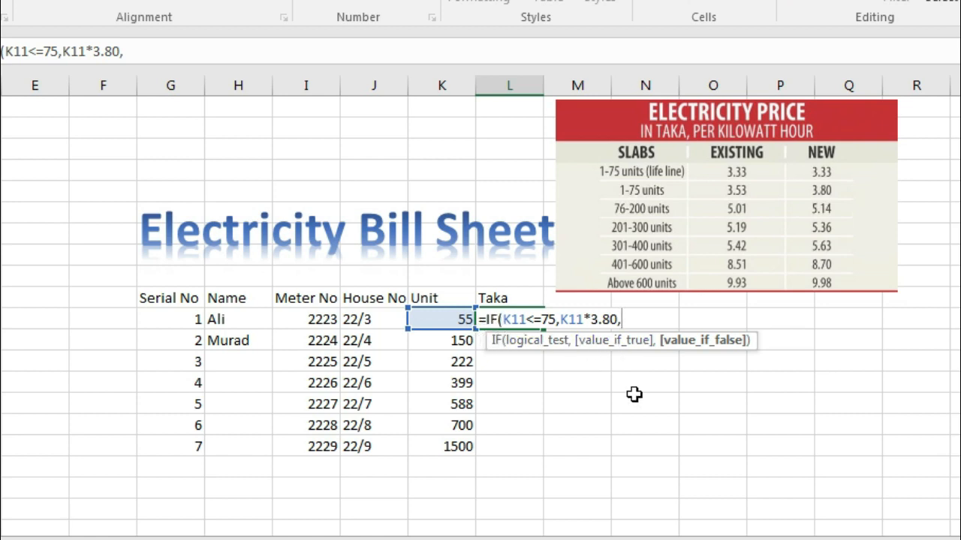
Nest a second IF in the L11 formula that tests K11<=200 and returns K11*5.14 if true
text(if)
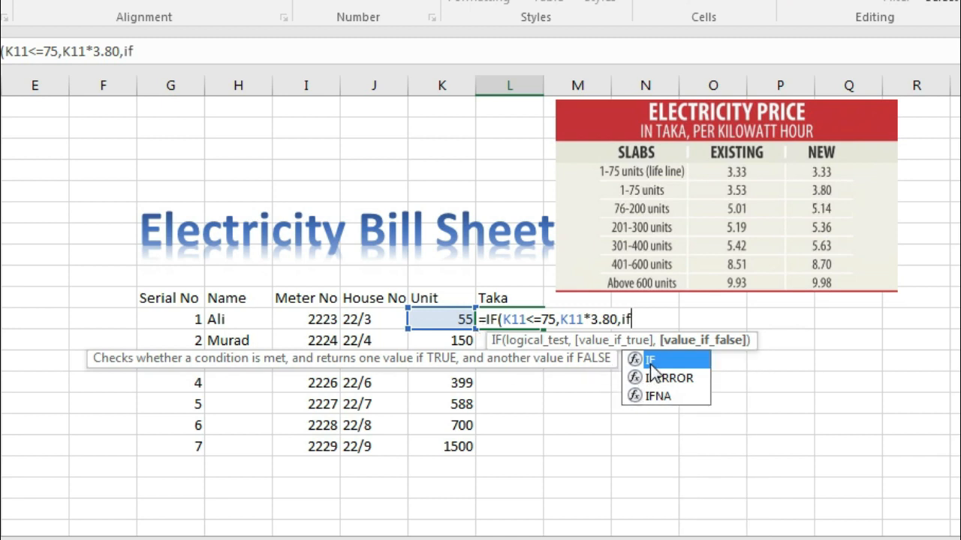
double_click(650, 363)
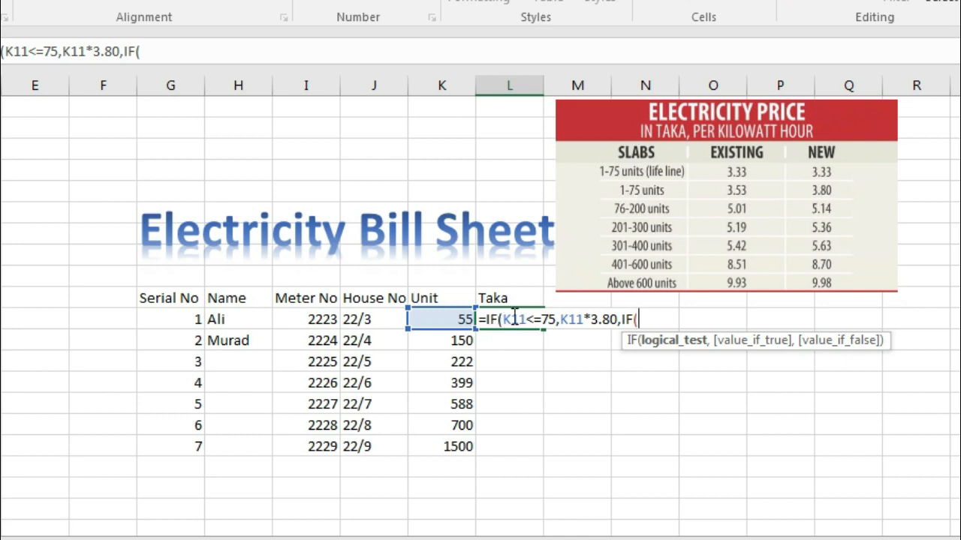
click(442, 319)
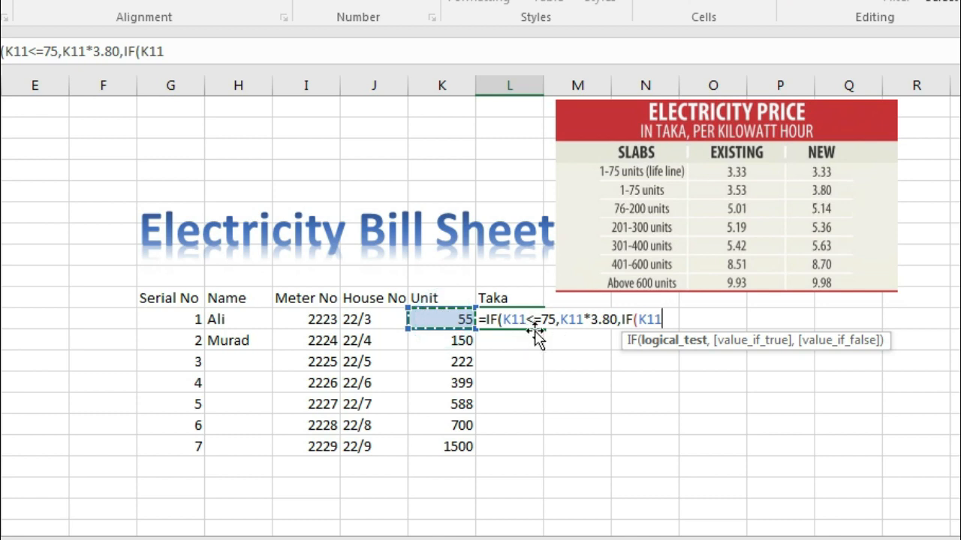
text(<=200)
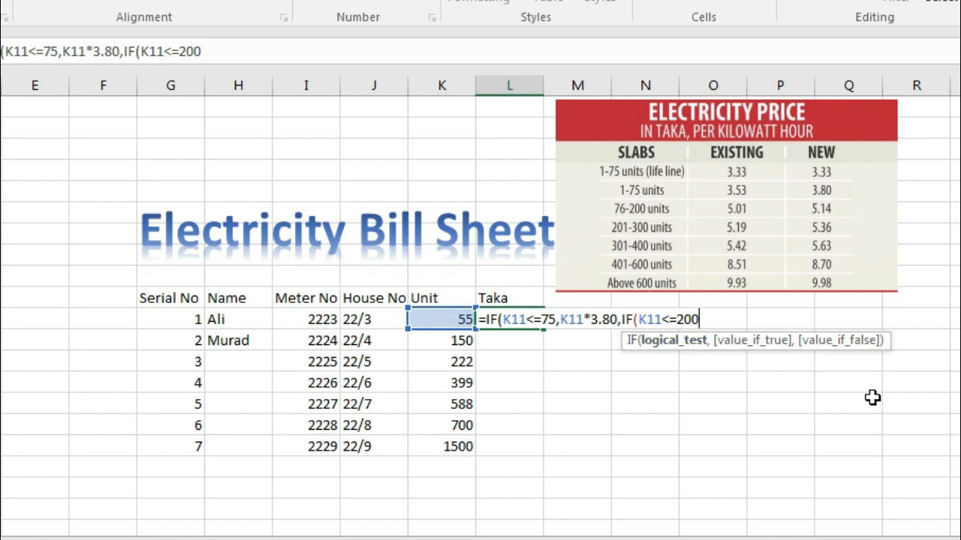
text(,)
click(439, 321)
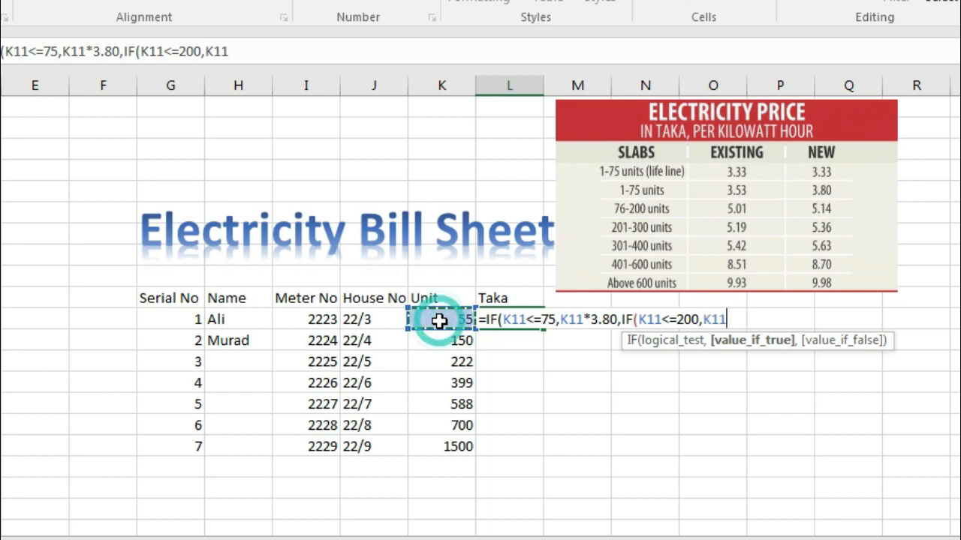
text(*)
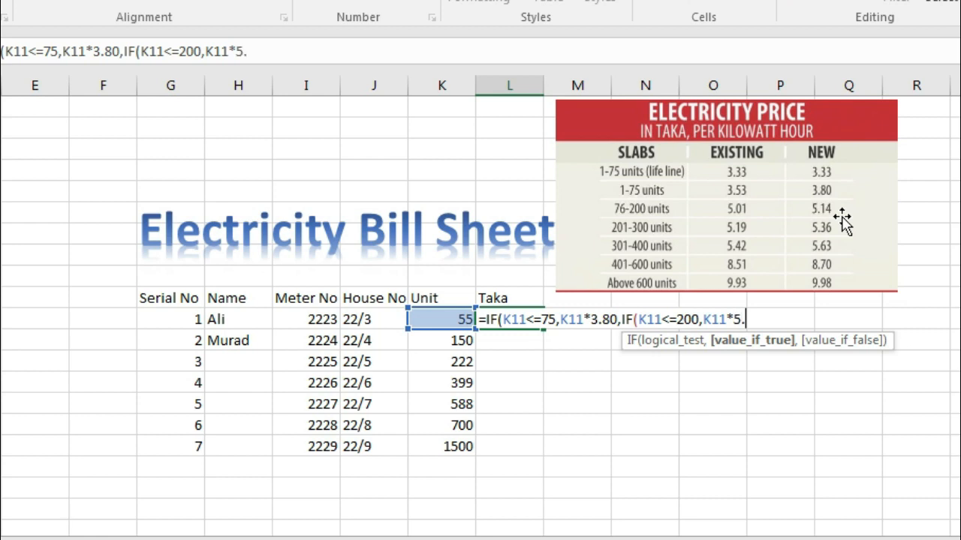
text(5.14,)
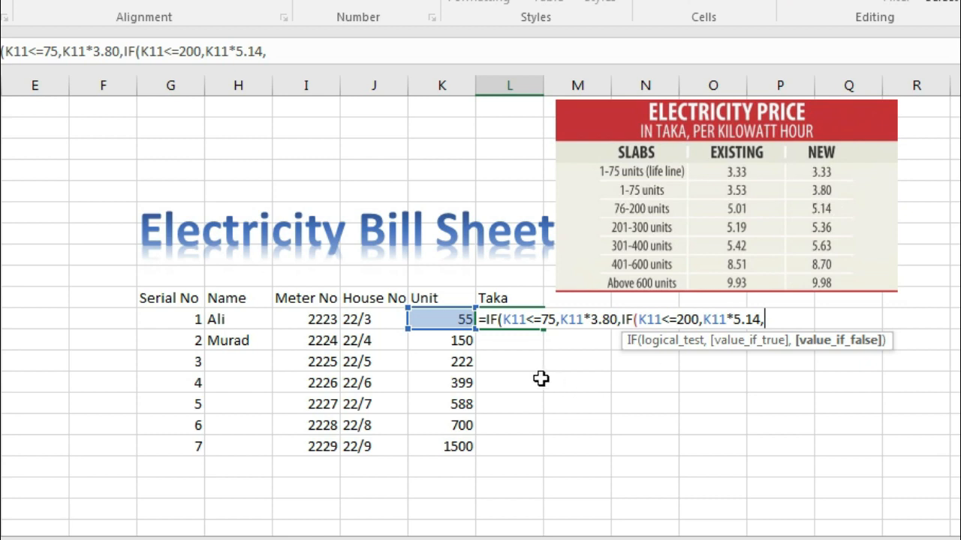
Nest a third IF in the L11 formula that tests K11<=300 and returns K11*5.36 if true
text(if)
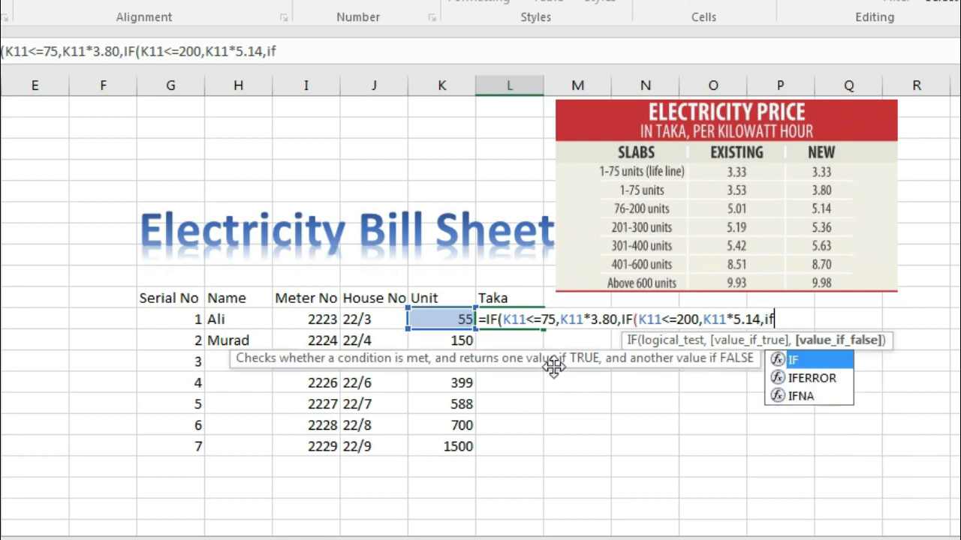
double_click(838, 362)
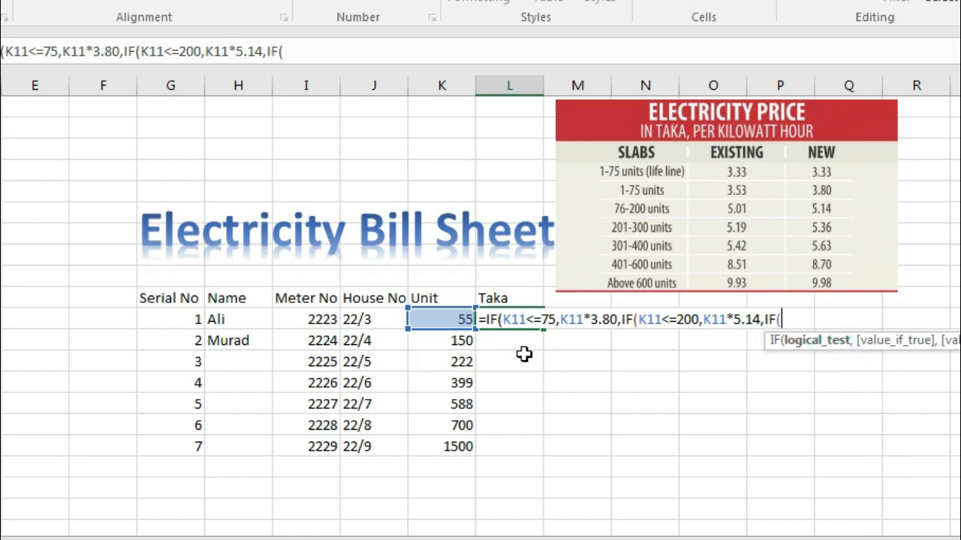
click(449, 321)
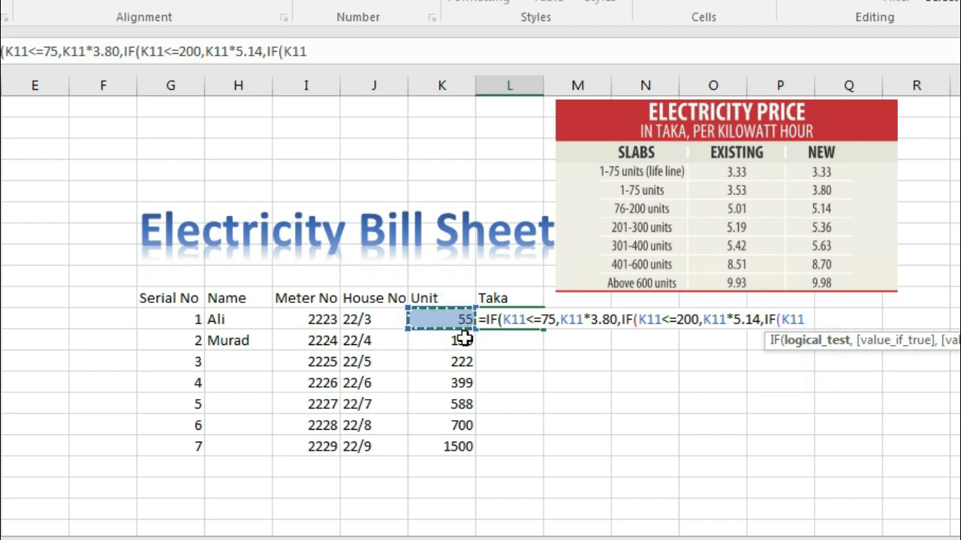
text(<=300)
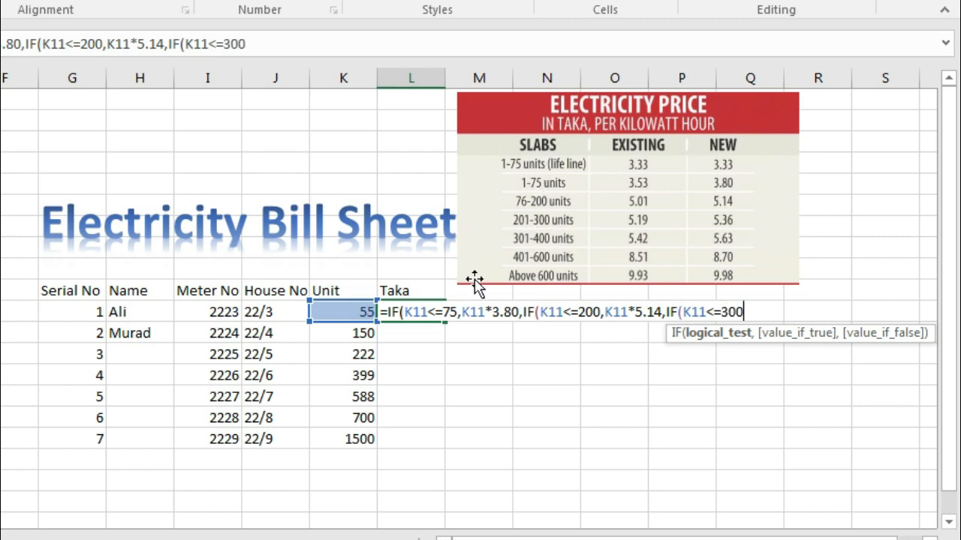
text(,)
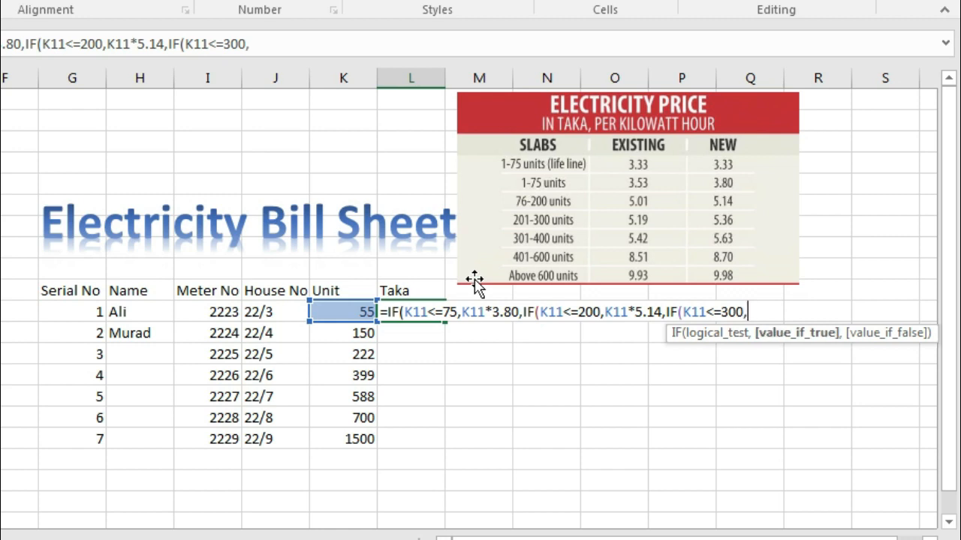
click(352, 314)
text(*)
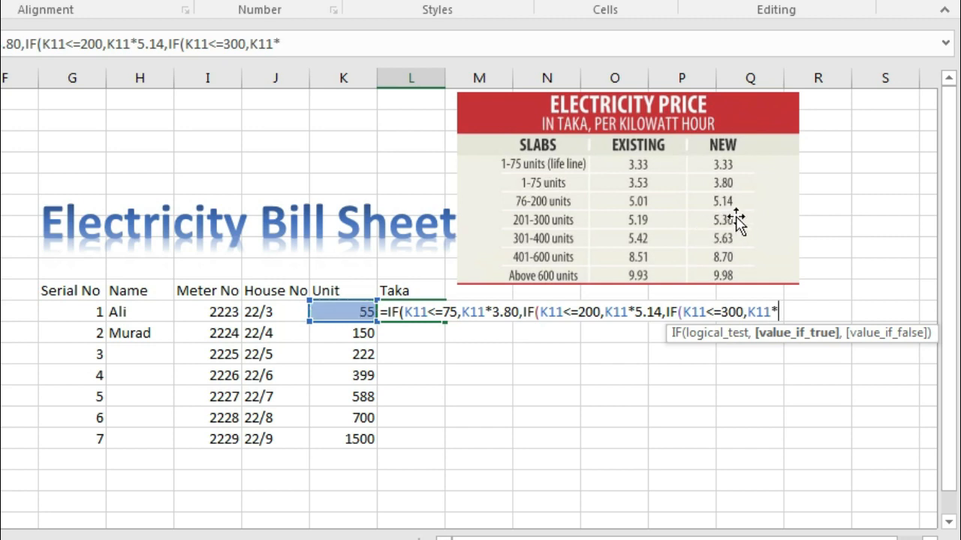
text(36)
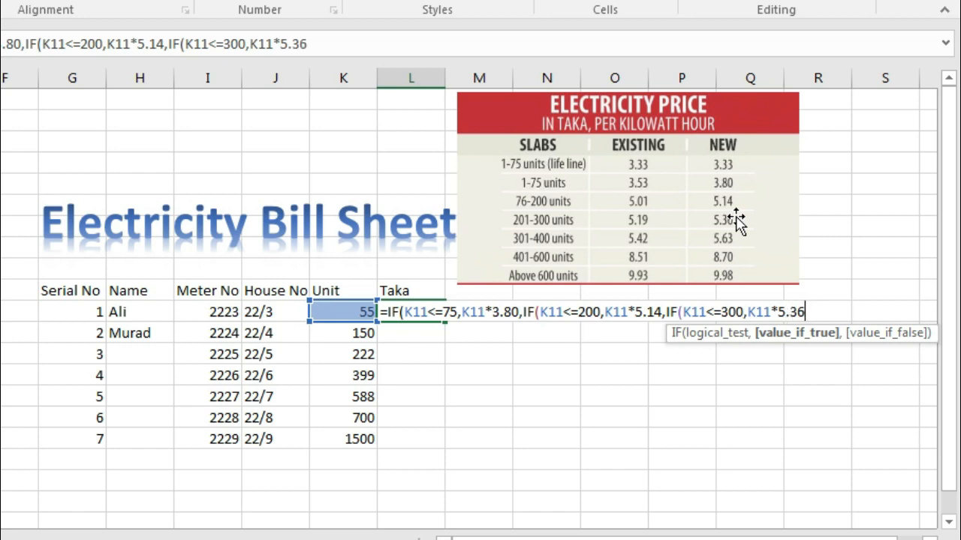
text(,)
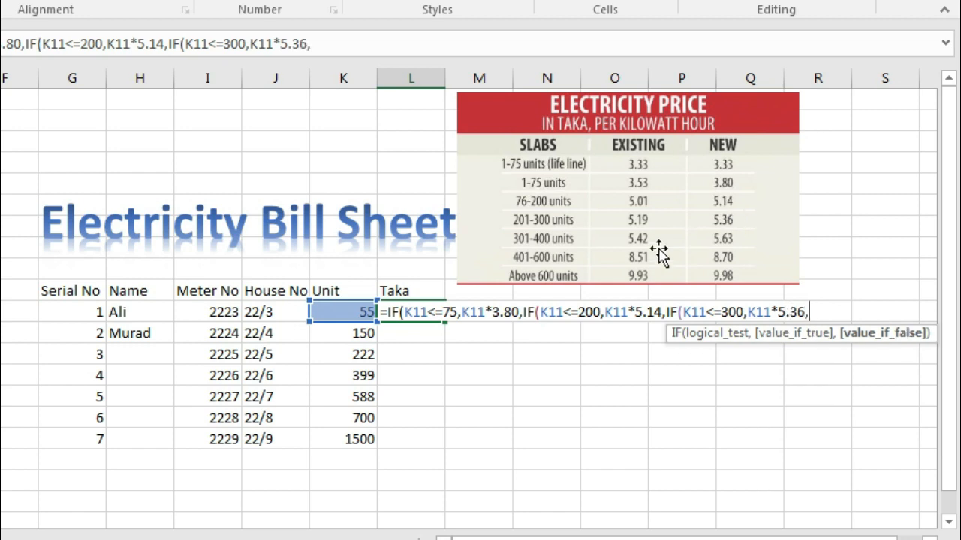
Nest a fourth IF in the L11 formula that tests K11<=400 and returns K11*5.63 if true
text(if)
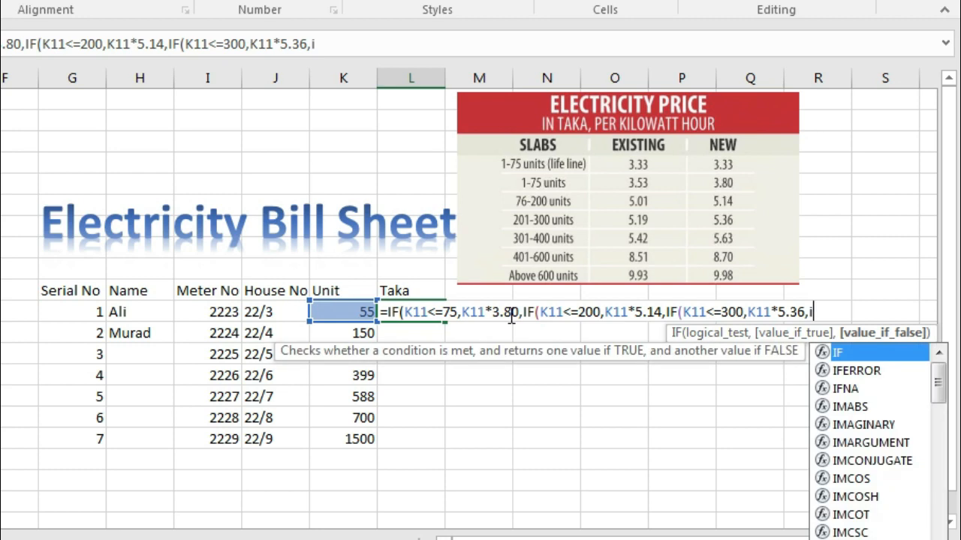
double_click(865, 358)
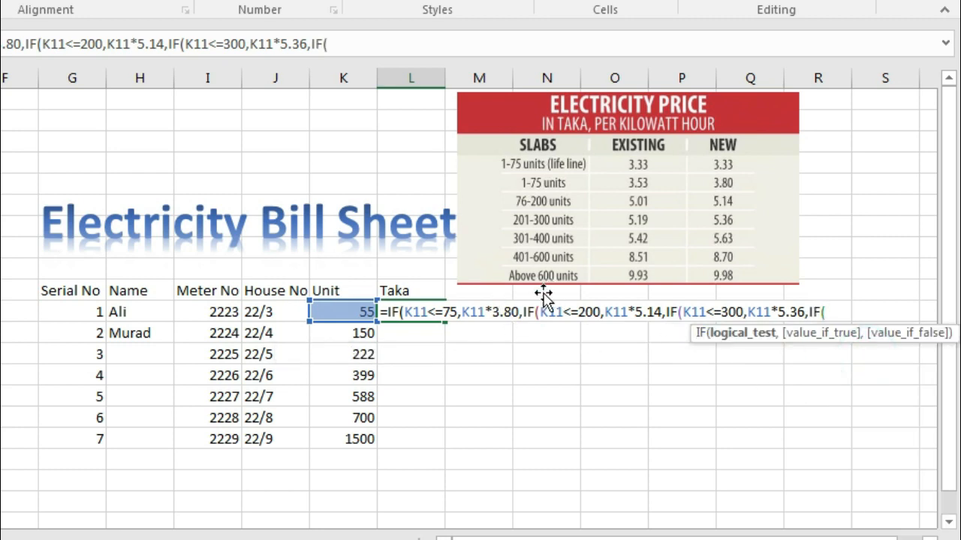
click(349, 311)
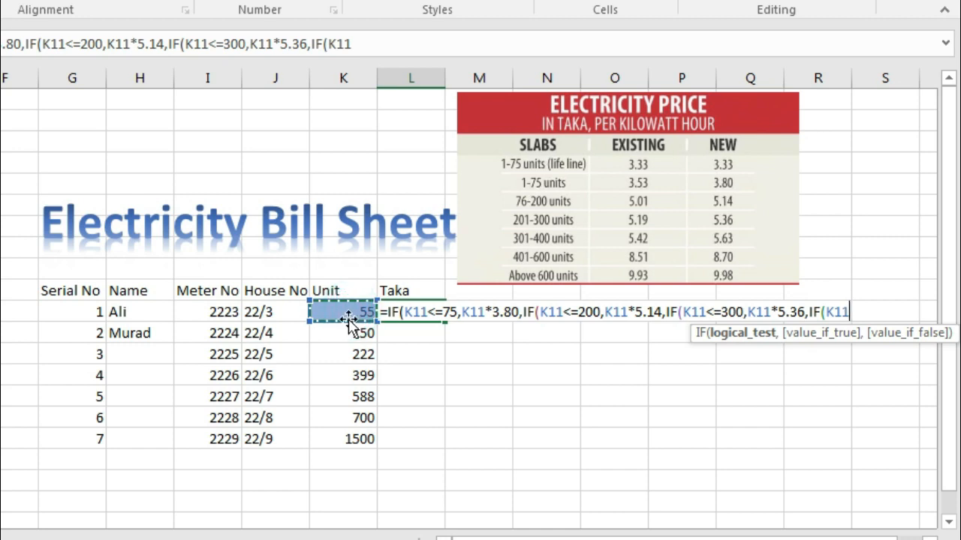
text(<)
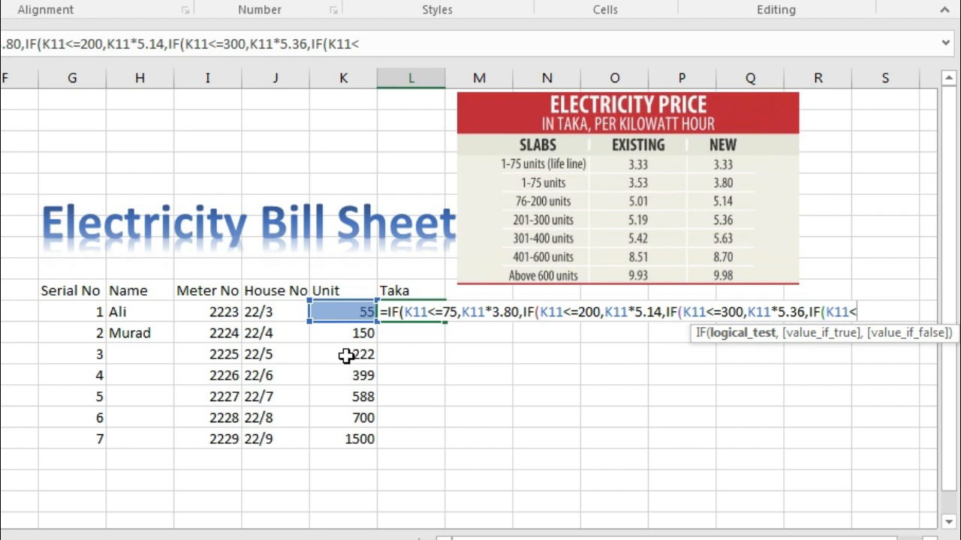
text(=)
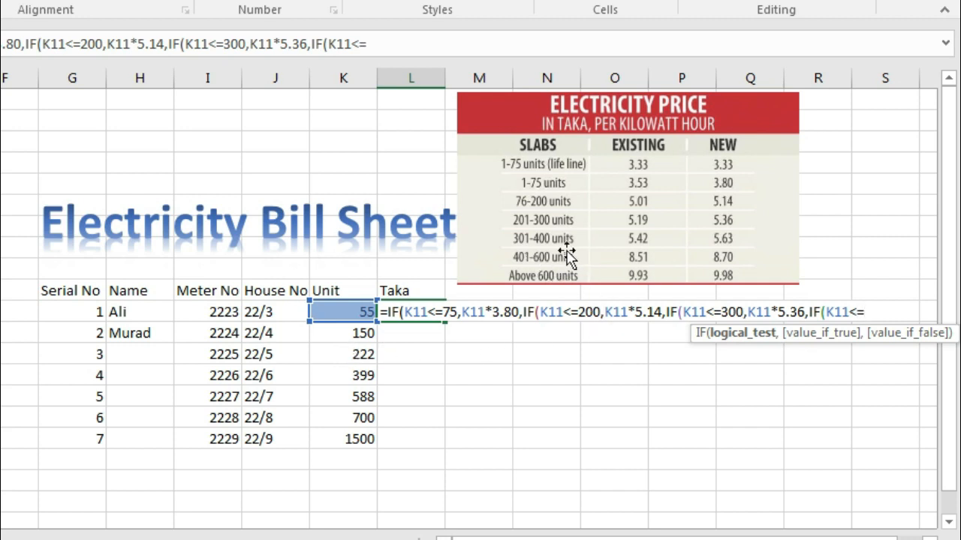
text(400,)
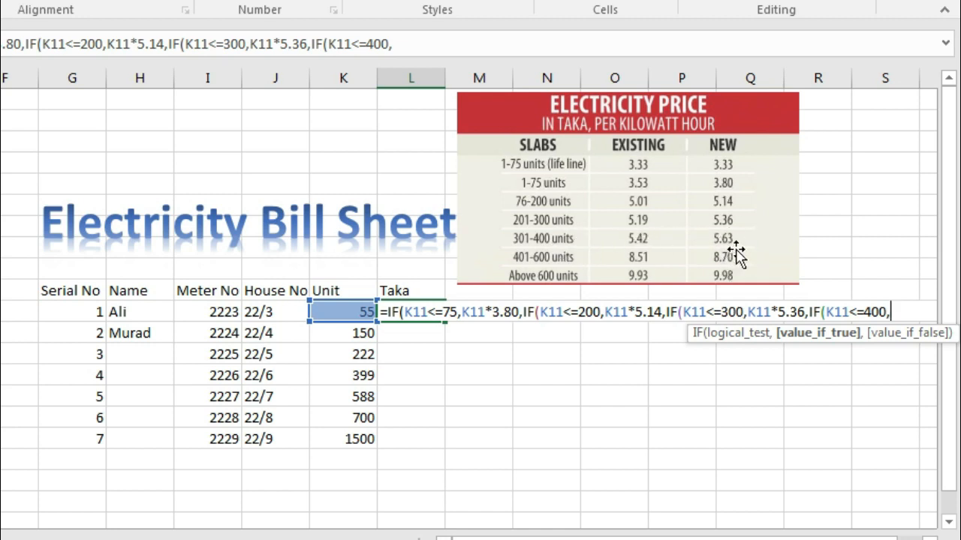
click(364, 308)
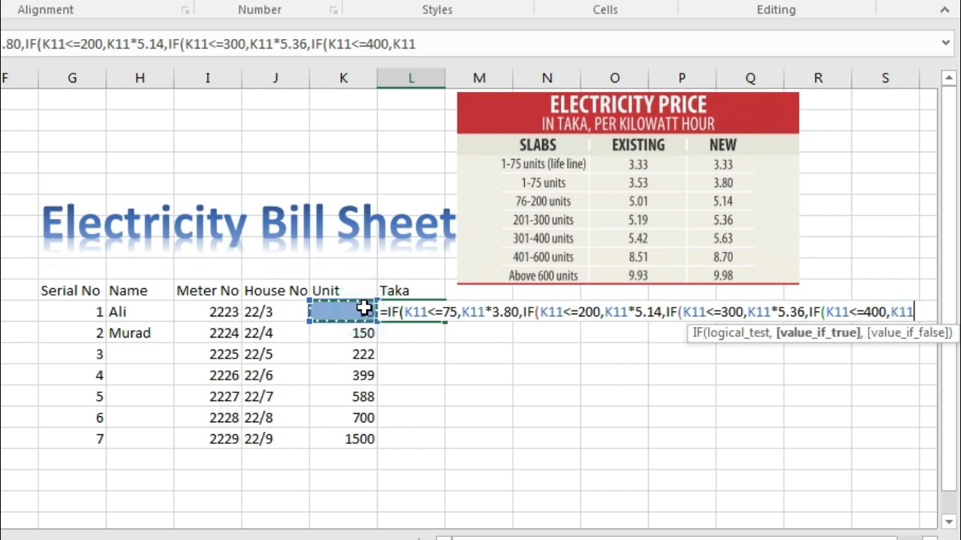
text(*)
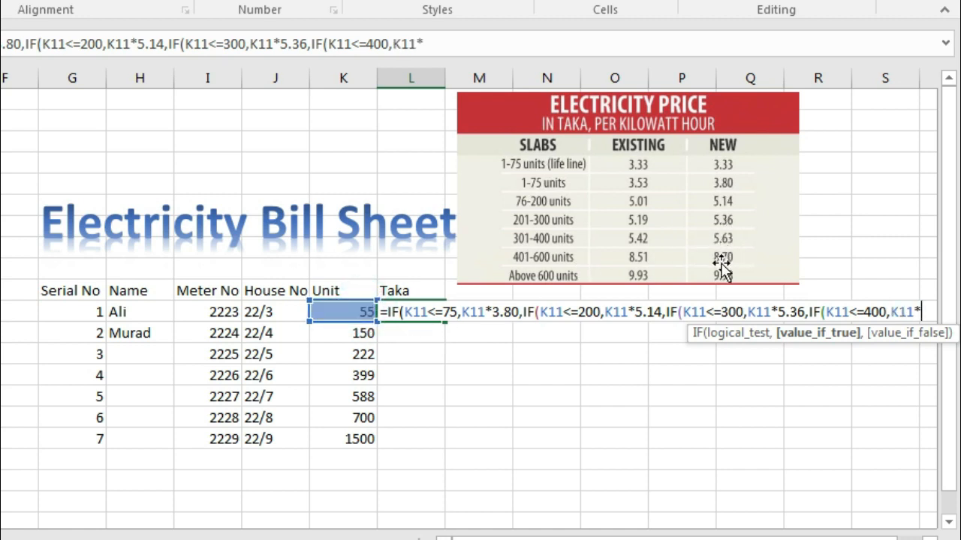
text(5.63)
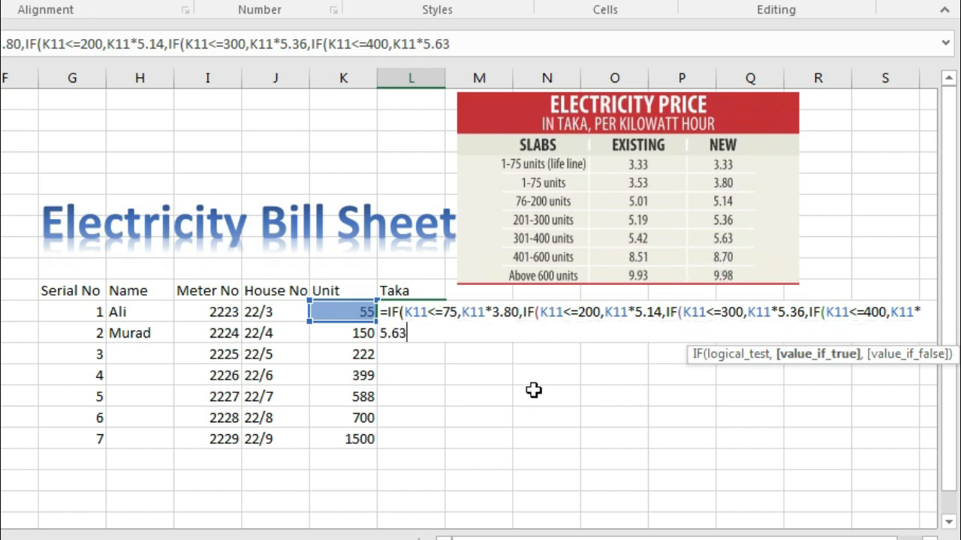
text(,)
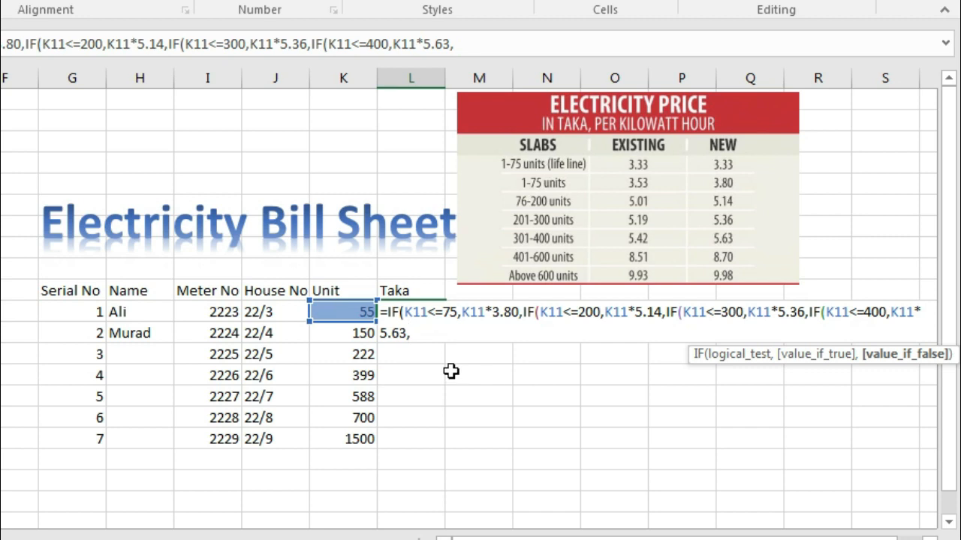
Nest a fifth IF in the L11 formula that tests K11<=600 and returns K11*8.70 if true
text(if)
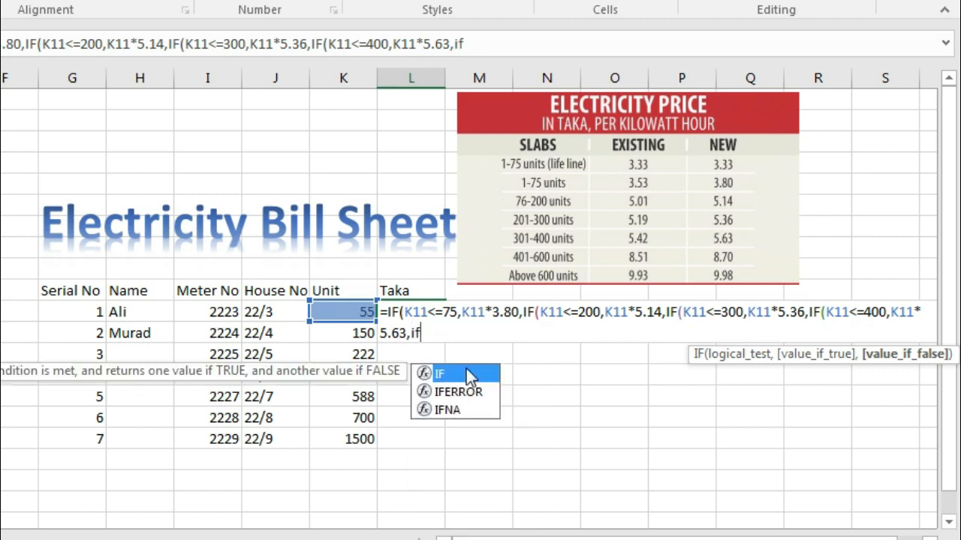
double_click(465, 374)
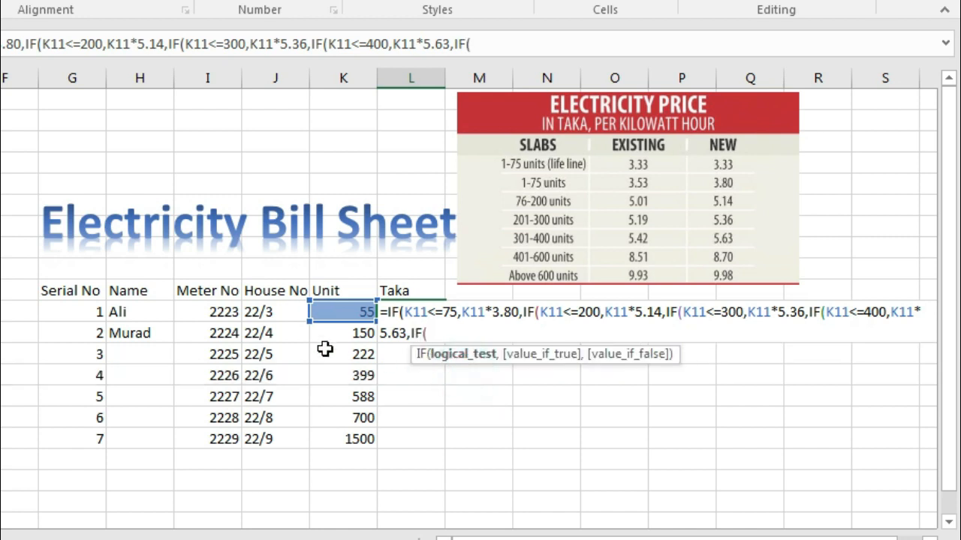
click(338, 312)
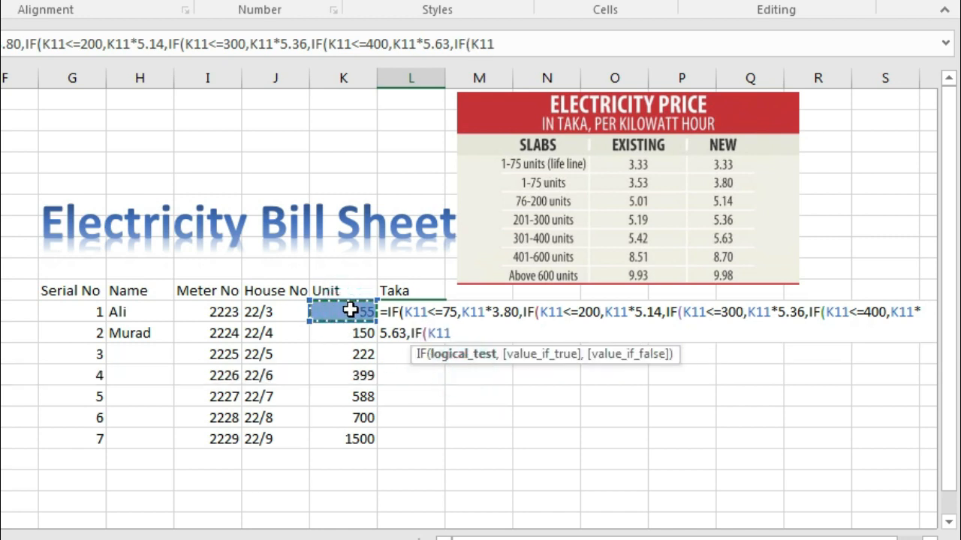
text(<)
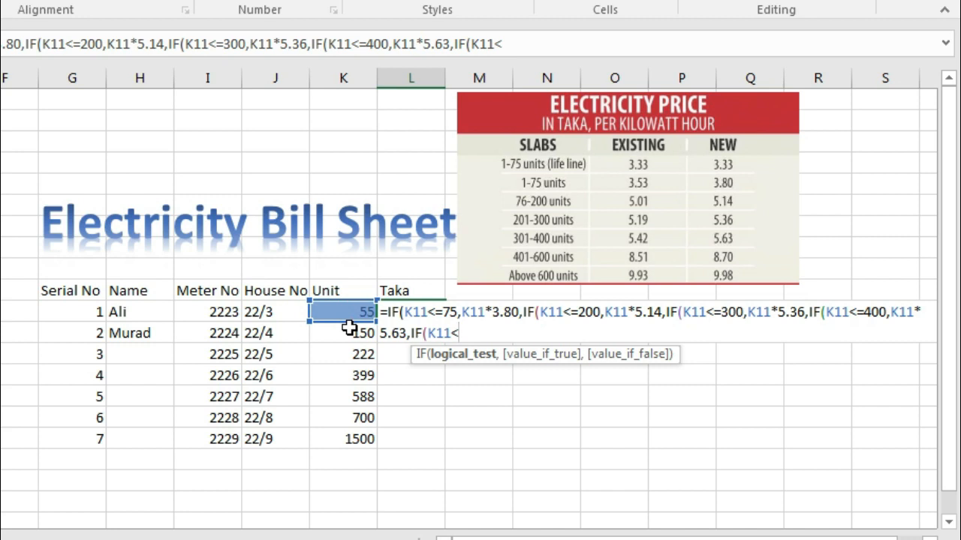
text(=)
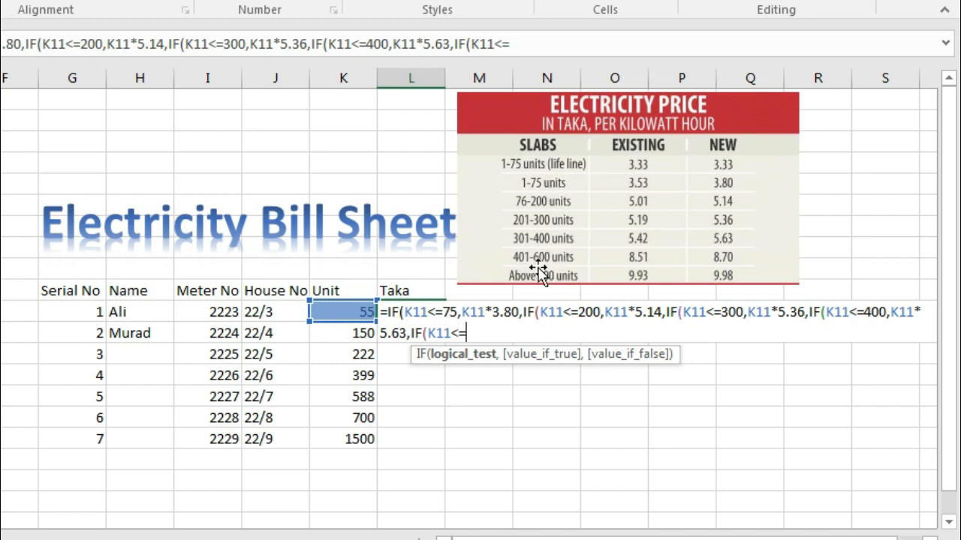
text(600,)
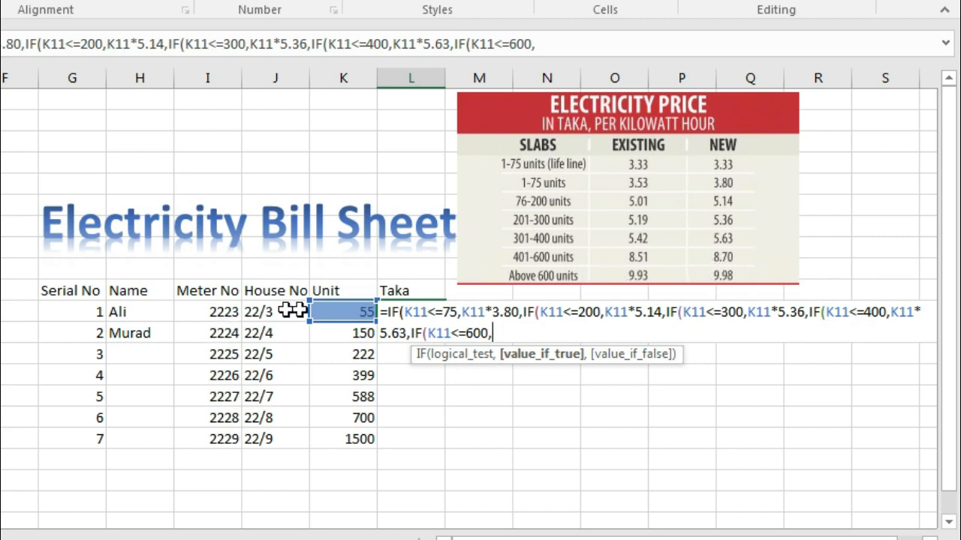
click(330, 311)
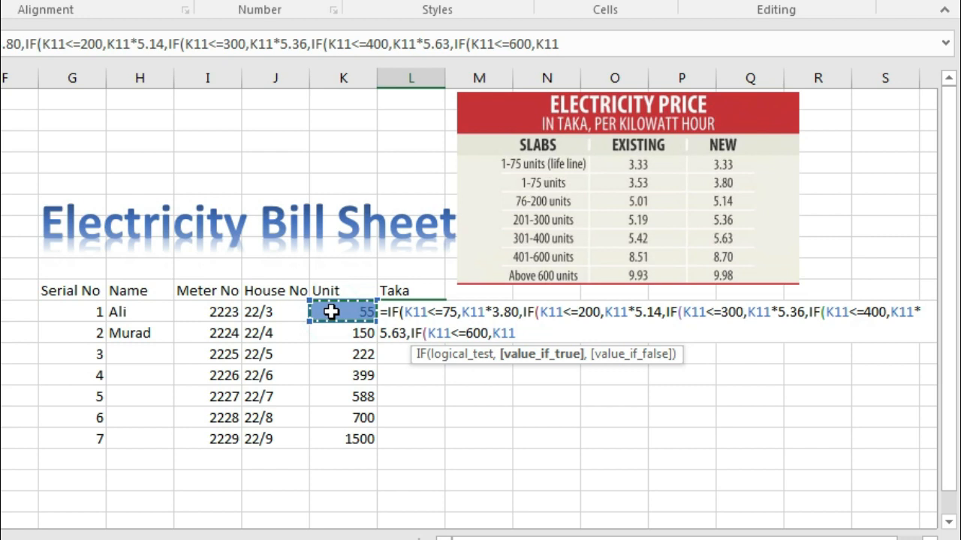
text(*8.70)
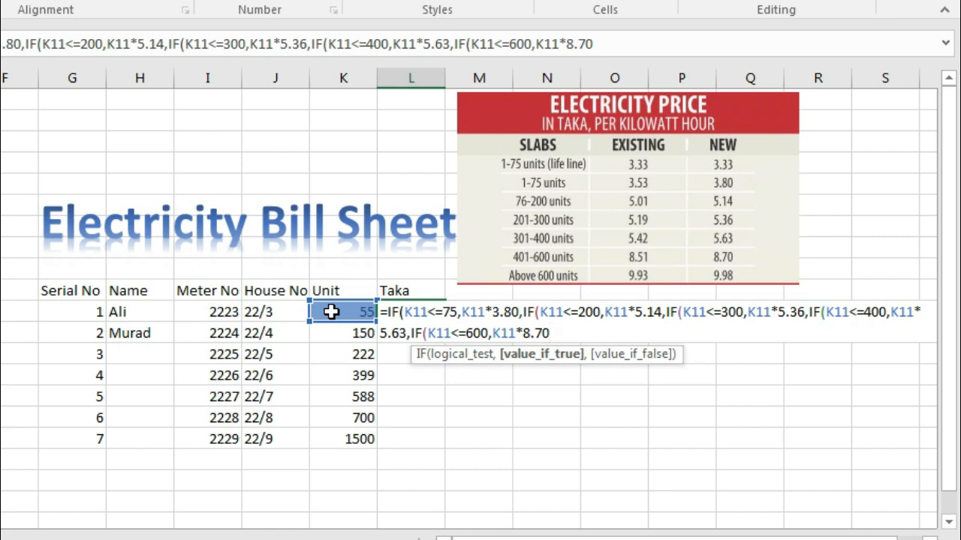
text(,)
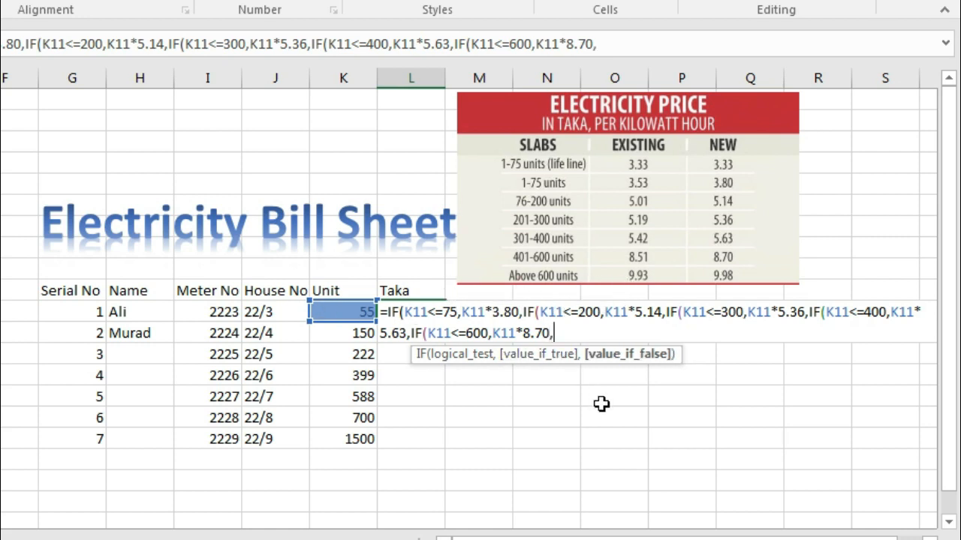
Nest a sixth IF in the L11 formula that tests K11>=600 and returns K11*9.98 if true
text(i)
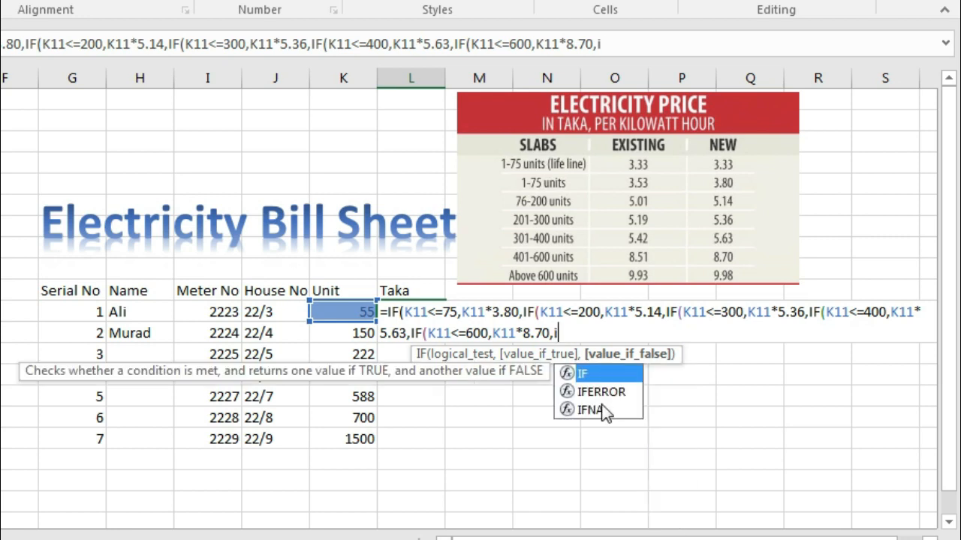
text(f)
double_click(604, 374)
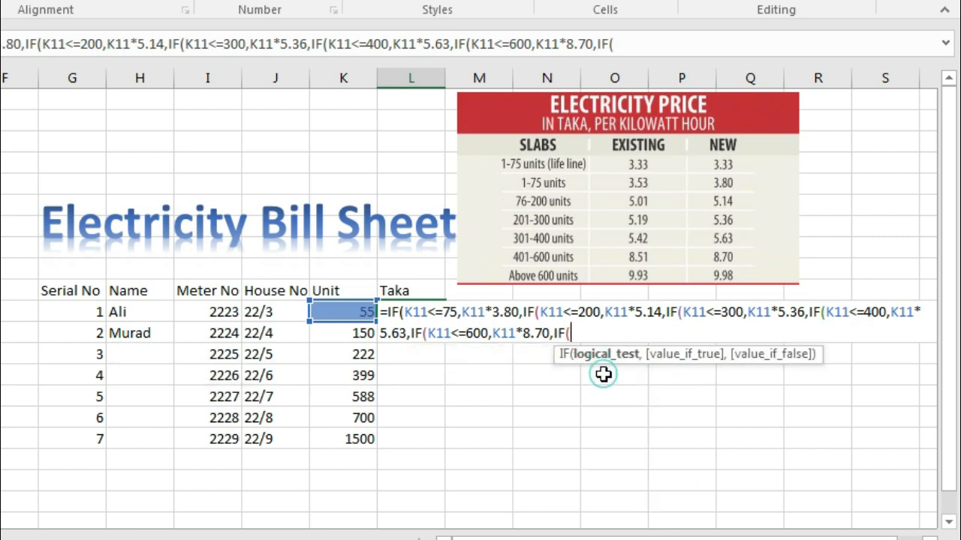
click(336, 313)
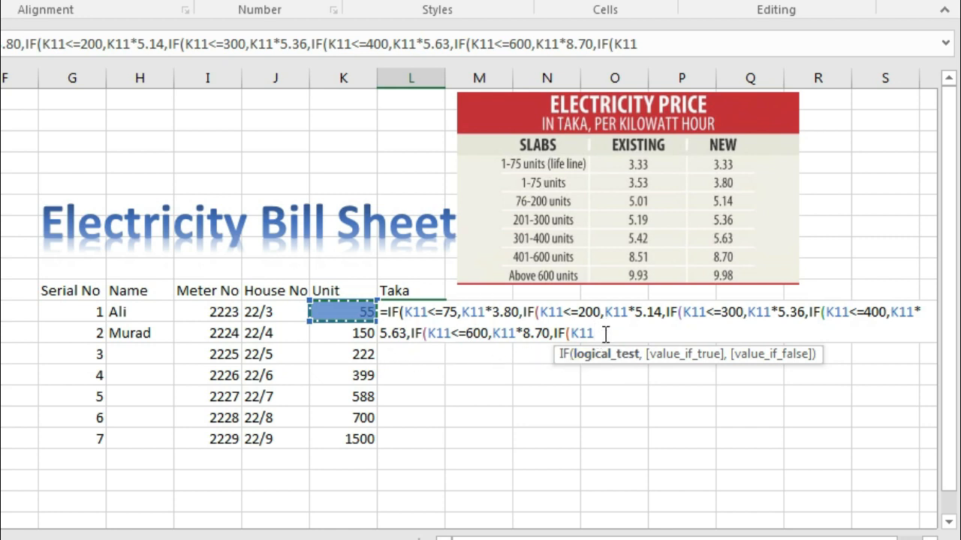
text(>)
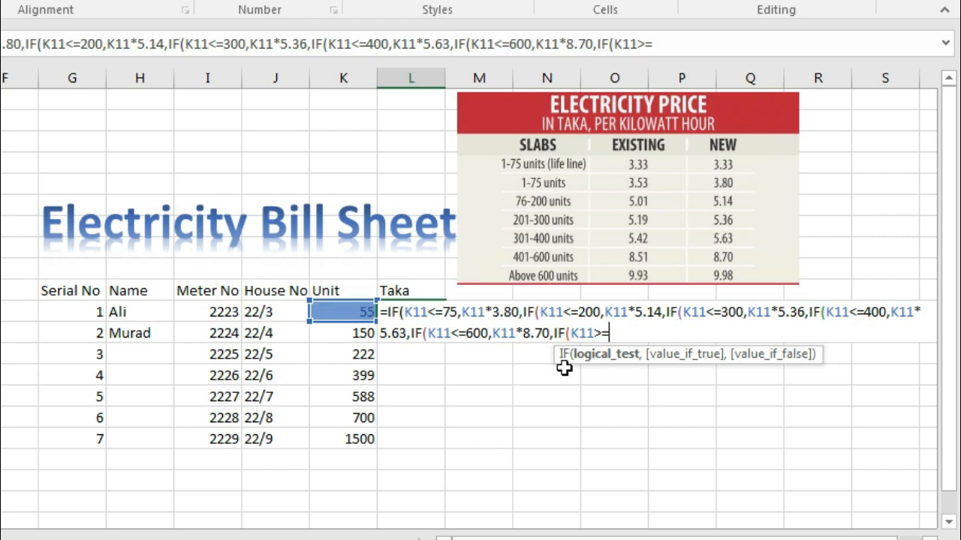
text(=600)
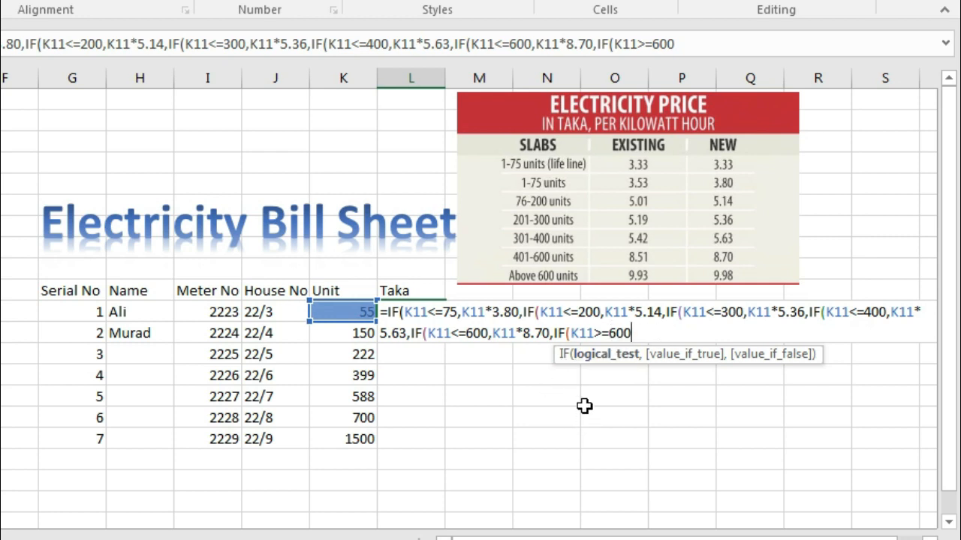
text(,)
click(342, 313)
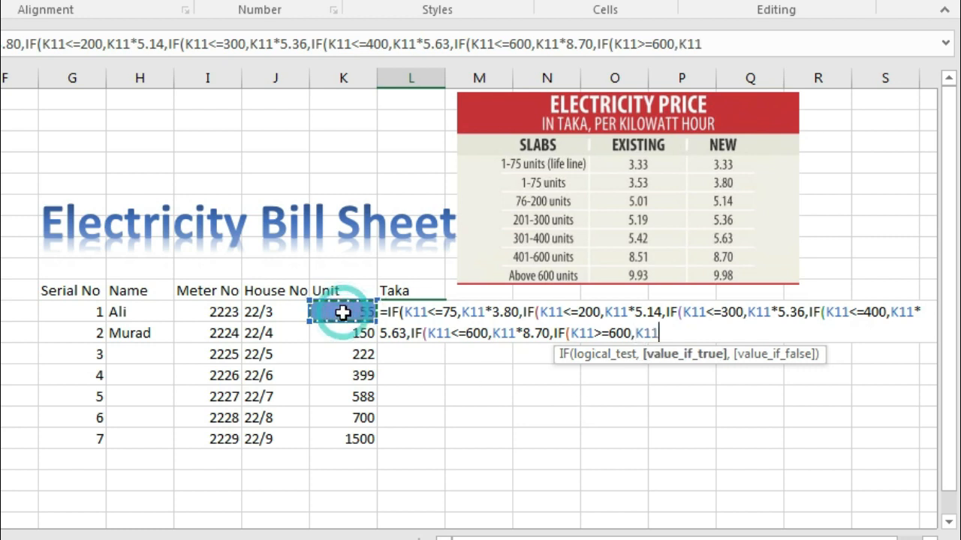
text(*)
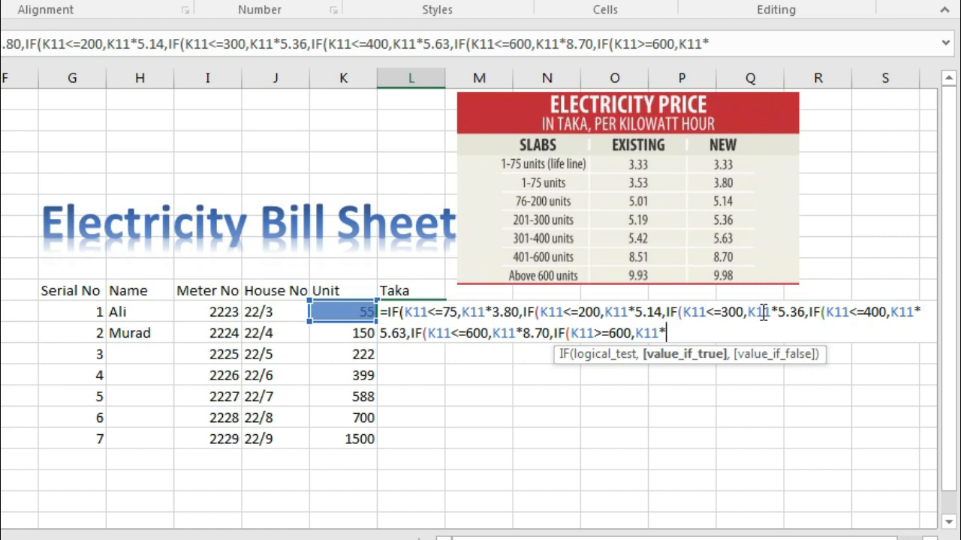
text(9.98)
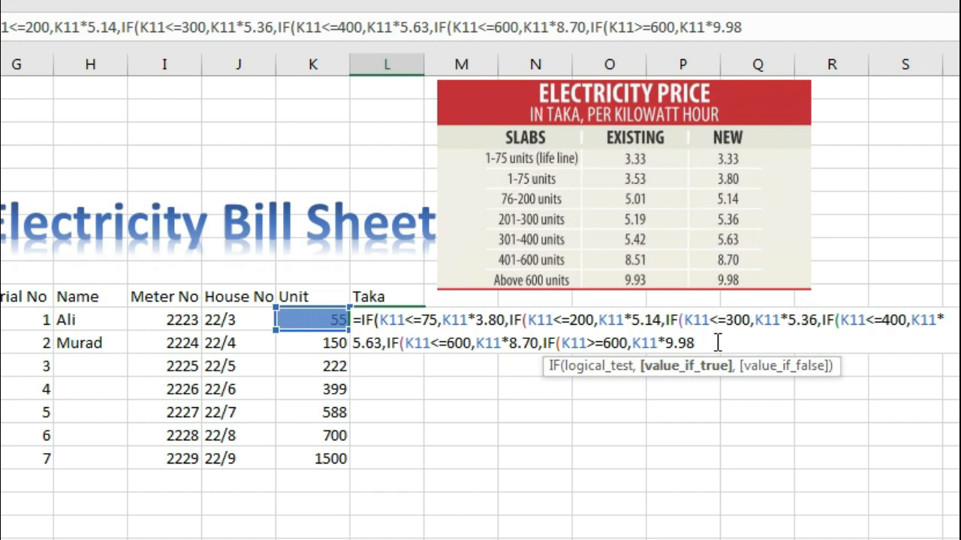
text())))
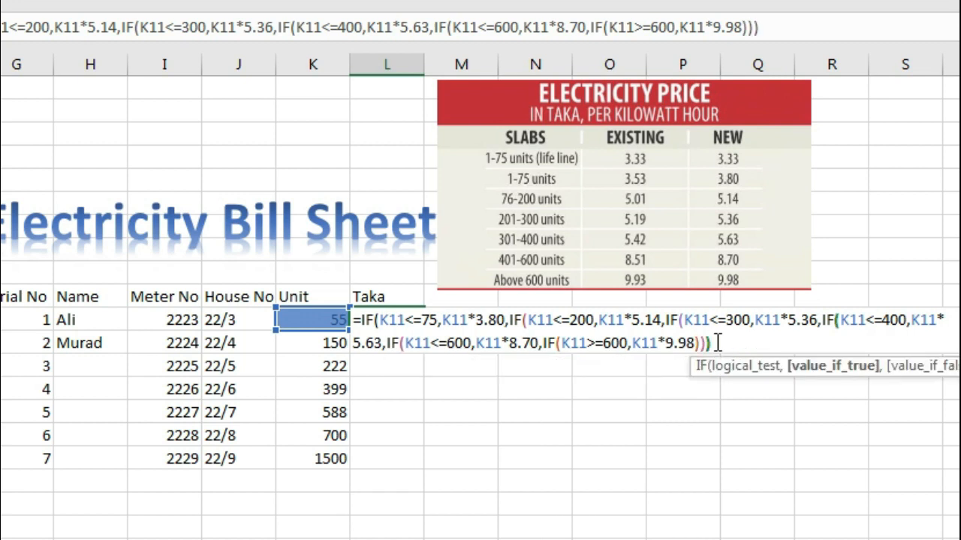
text()))
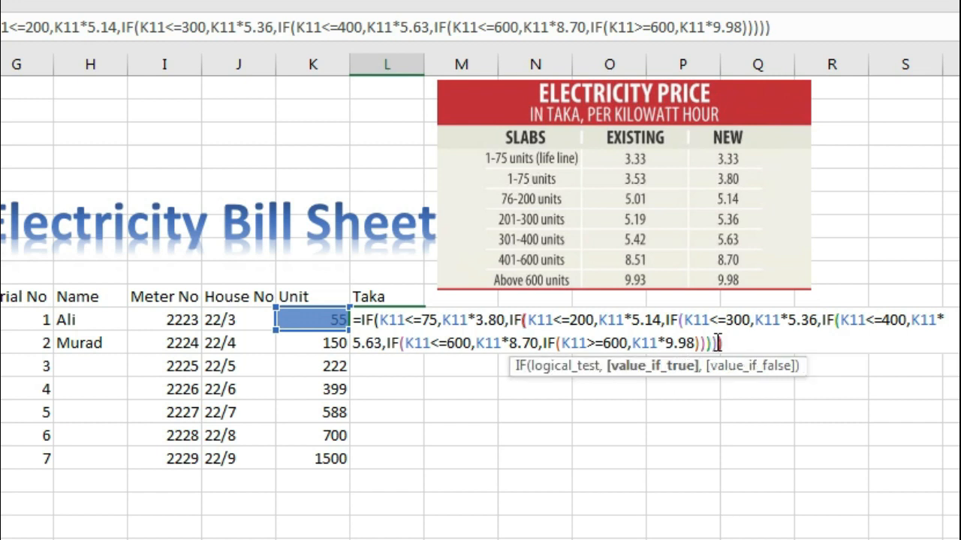
text()))
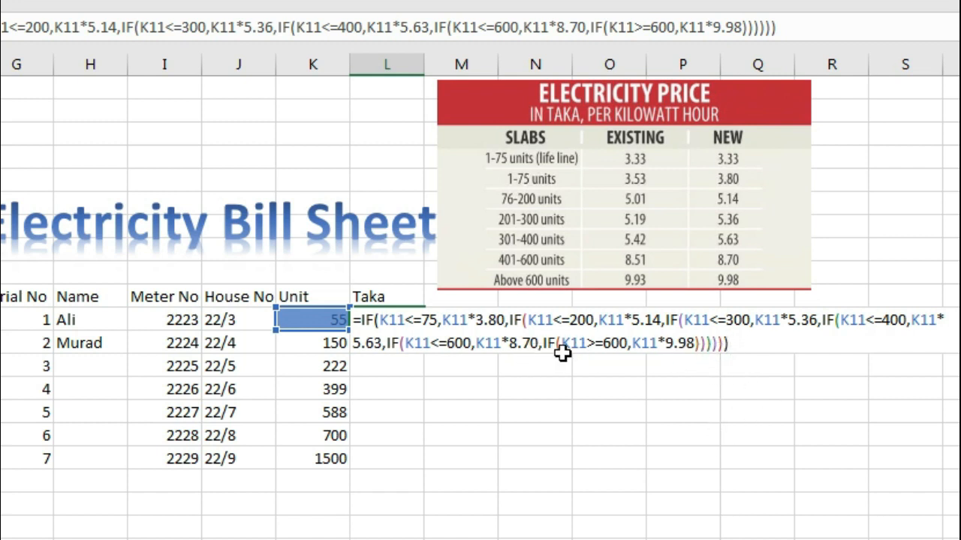
key(BackSpace)
key(BackSpace)
key(BackSpace)
key(BackSpace)
key(BackSpace)
key(BackSpace)
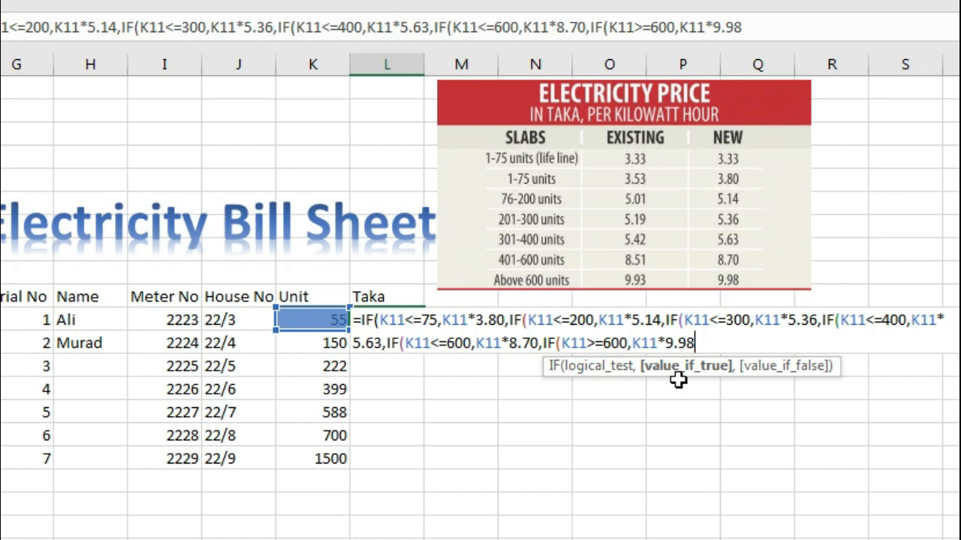
Close all the nested IF functions in the L11 formula with six closing parentheses after K11*9.98
click(573, 346)
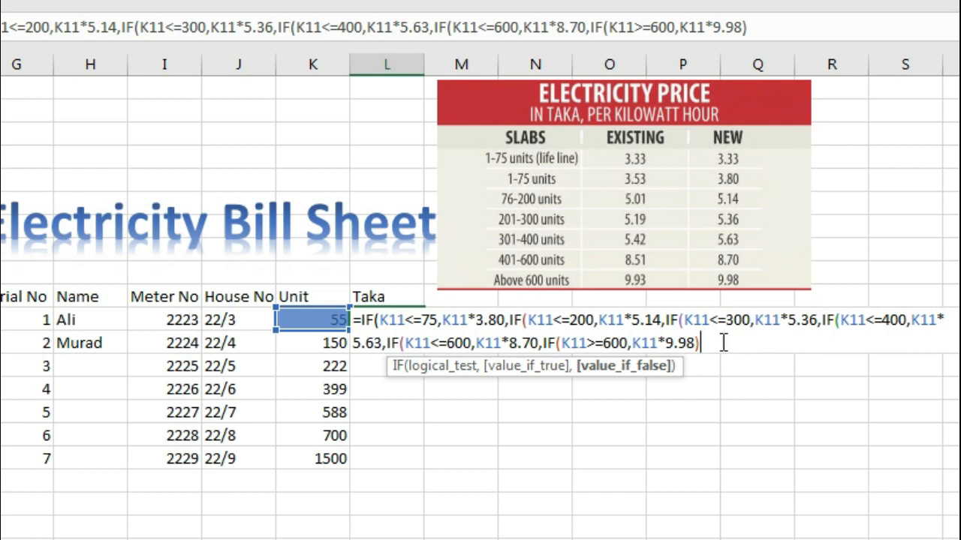
text())
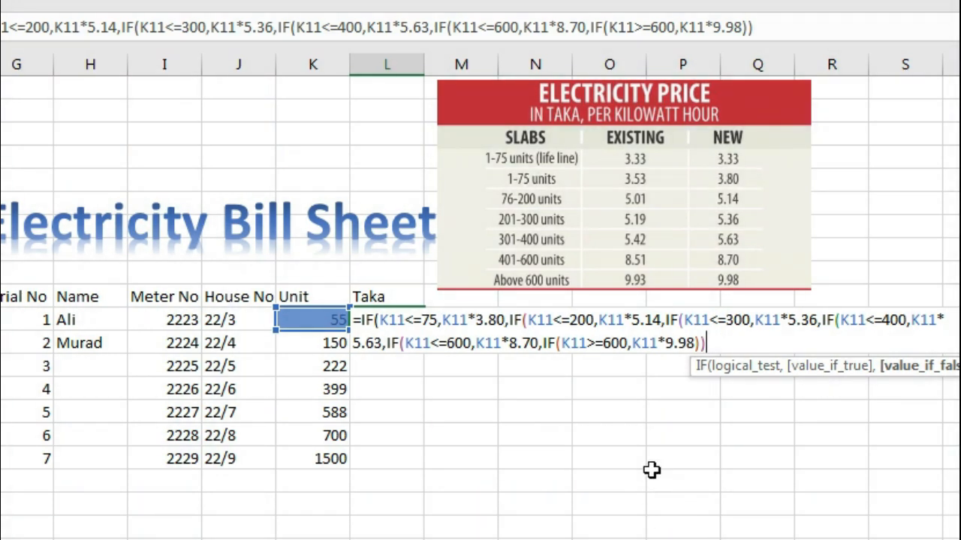
text())))
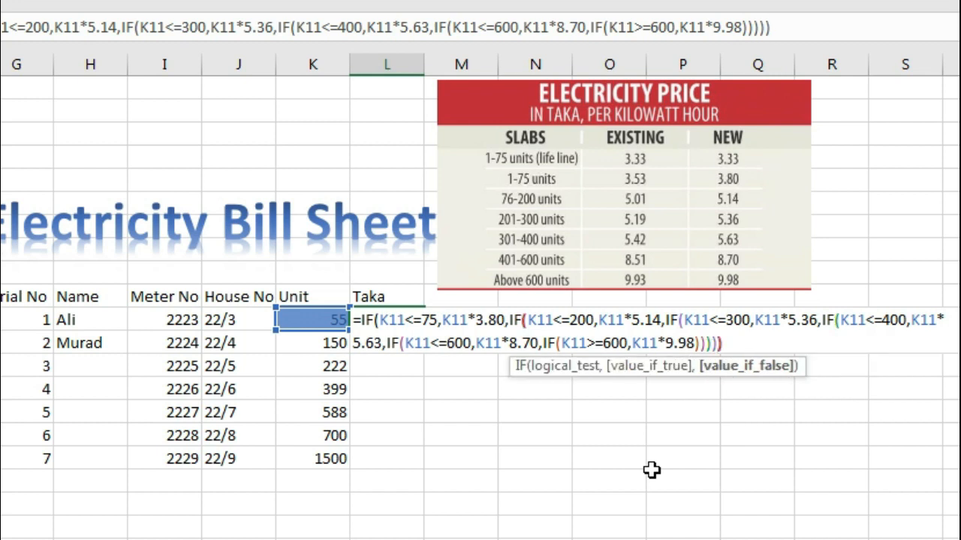
text())
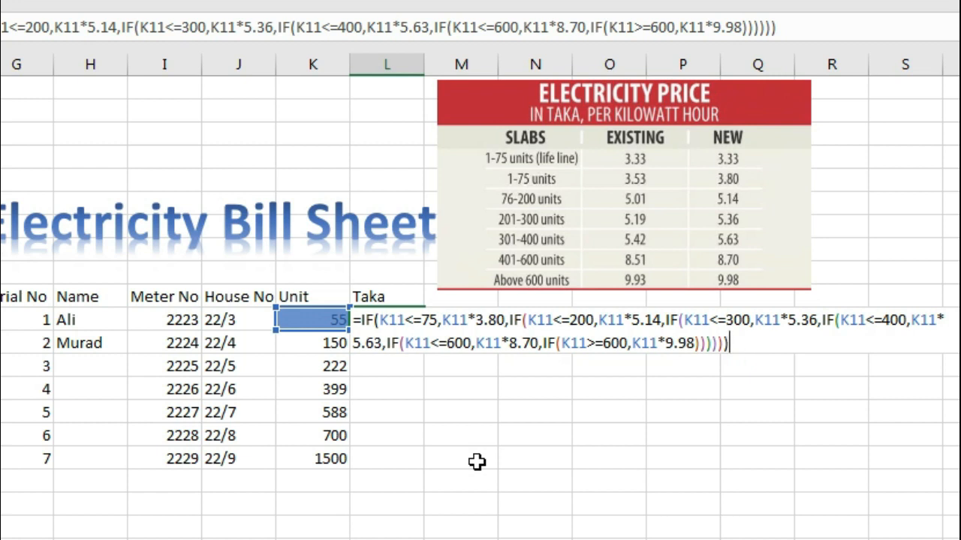
Finish the nested IF formula in L11 and copy it down the Taka column through L17
key(Return)
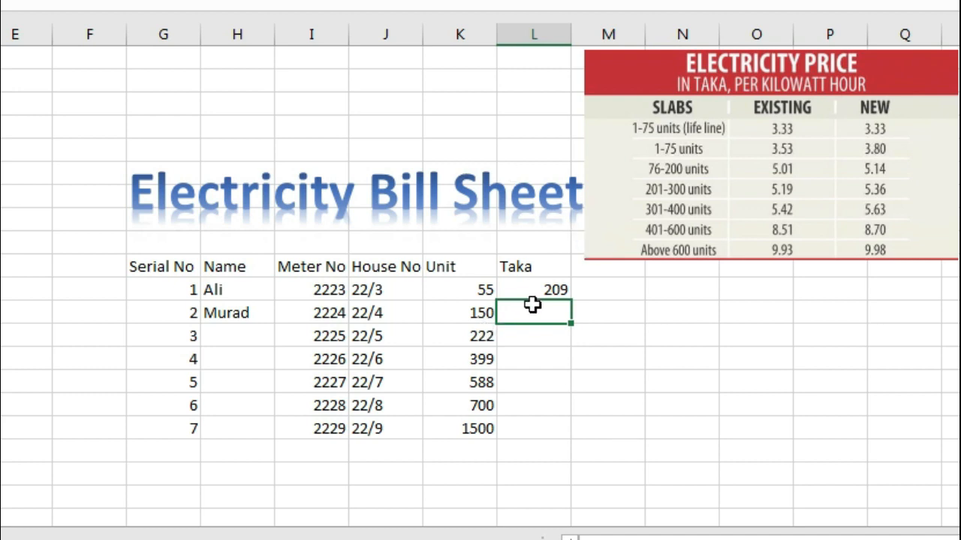
click(533, 294)
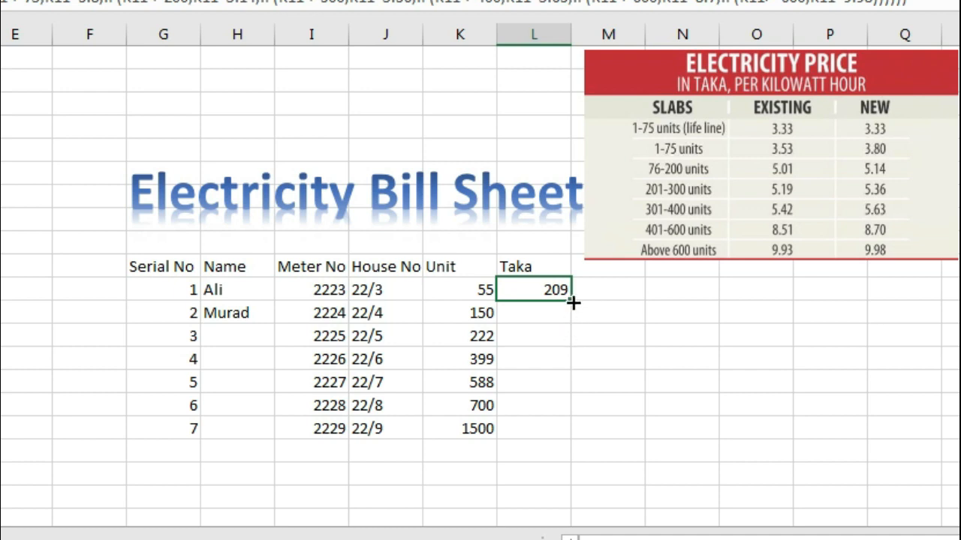
drag(573, 302, 575, 428)
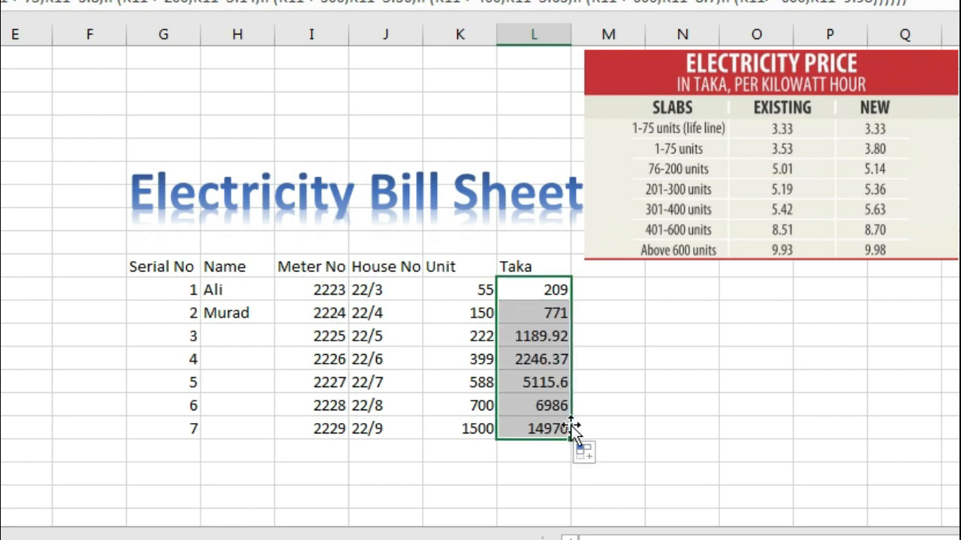
click(527, 496)
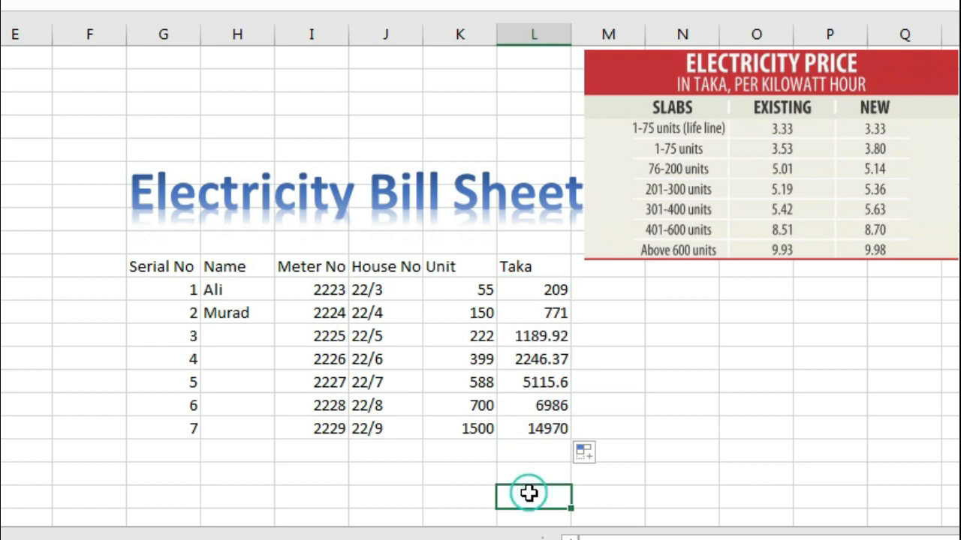
Clear L12:L17 and autofill the Taka column again from the L11 formula down to row 17
drag(550, 313, 547, 432)
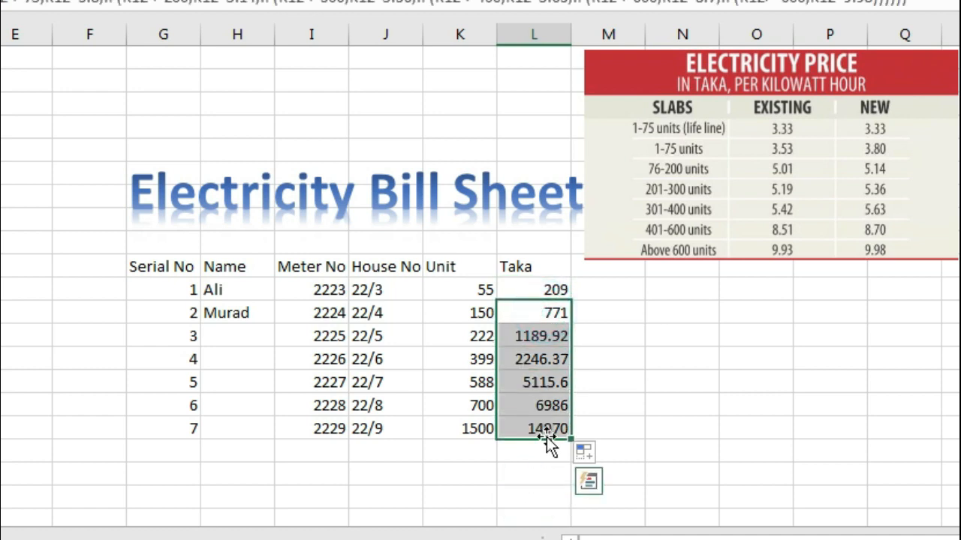
key(Delete)
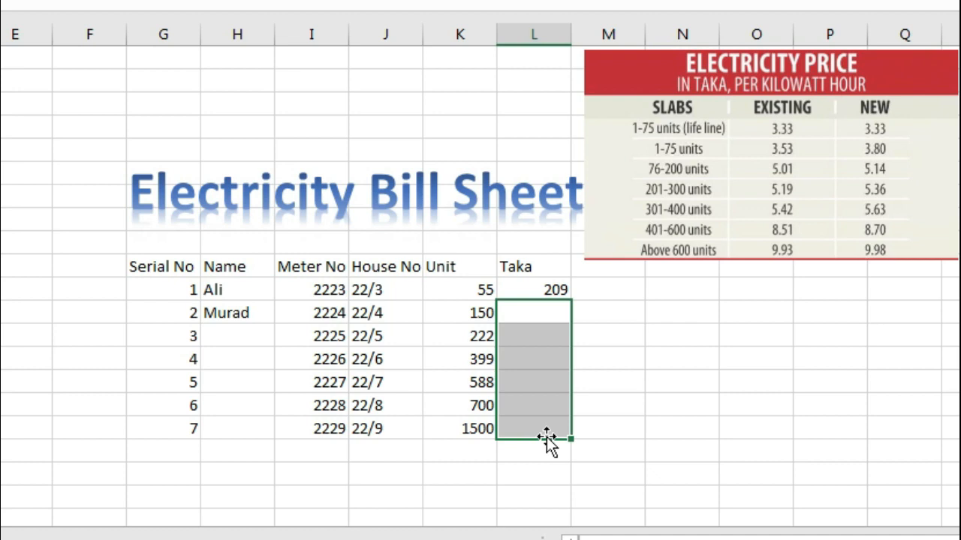
click(542, 291)
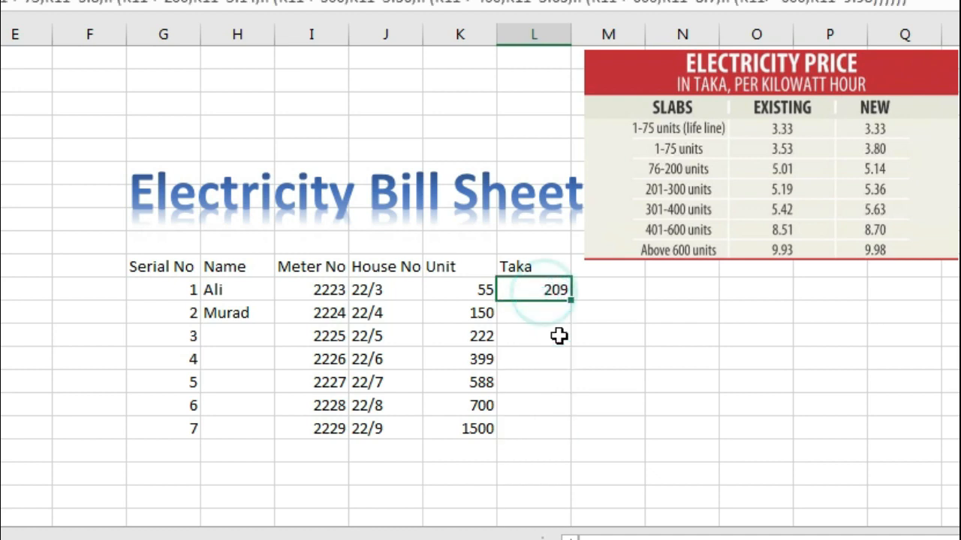
double_click(572, 301)
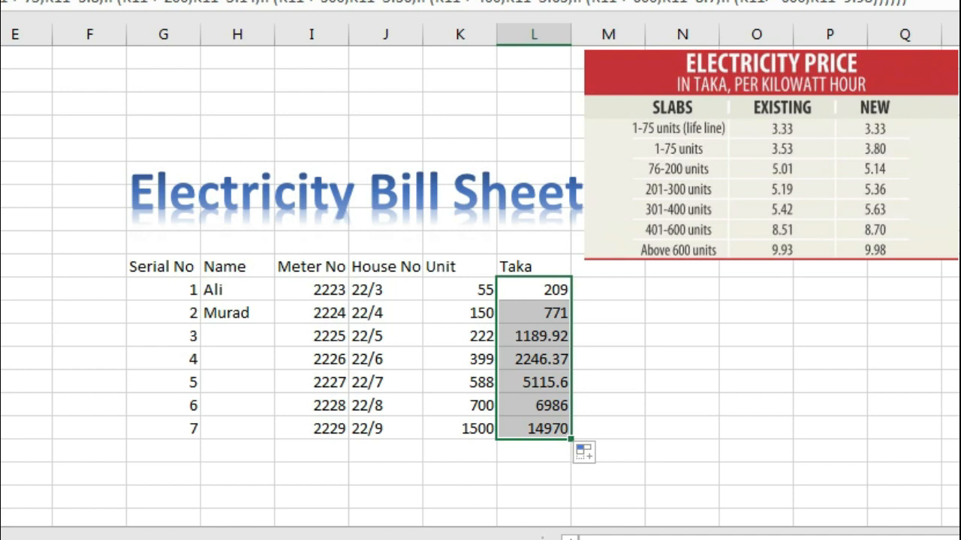
Fill in the missing customer names for serial numbers 3 to 7 in H13:H17
click(244, 340)
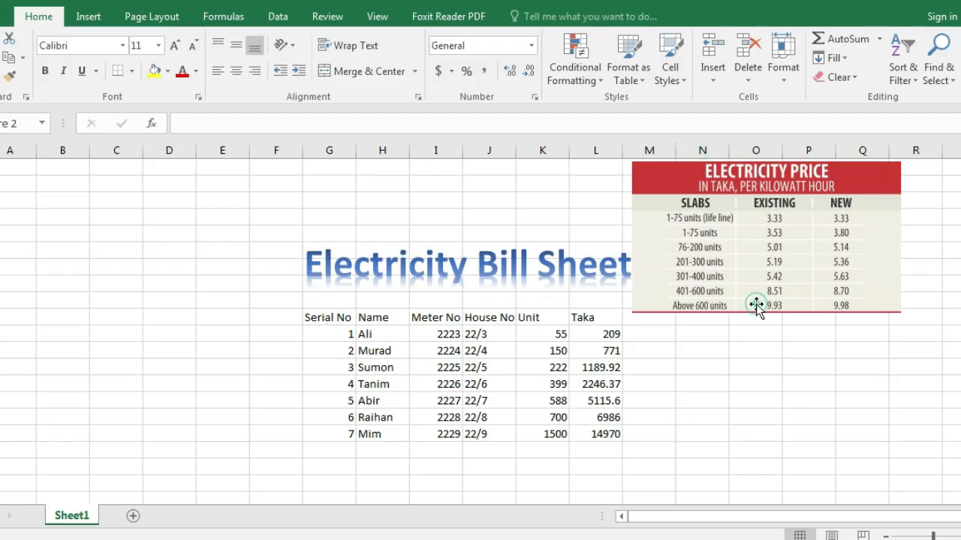
Reduce the height of the electricity price picture slightly so its lower edge sits above the table's header row
click(756, 250)
drag(766, 313, 767, 305)
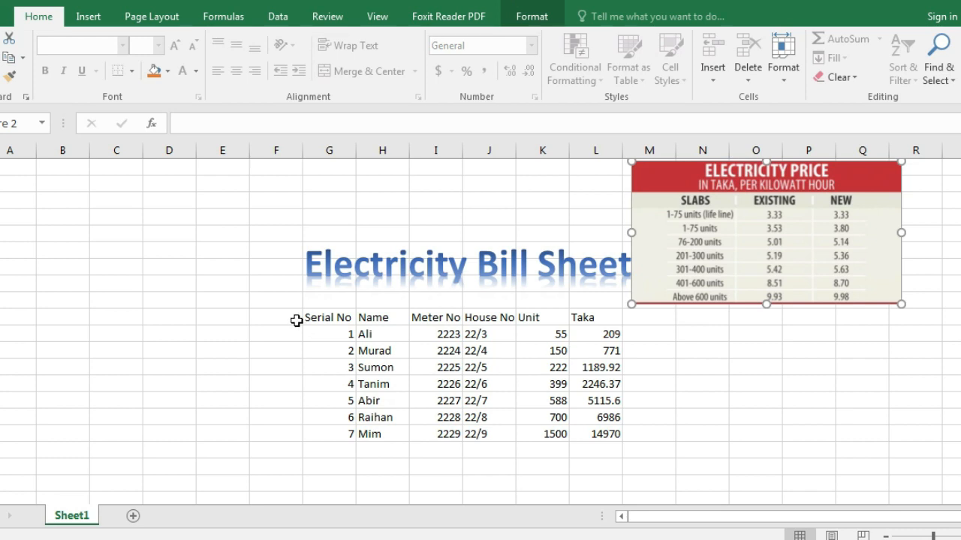
Fill the range F10:M18 with Blue, Accent 5, Lighter 60% and apply All Borders to it
drag(298, 318, 664, 455)
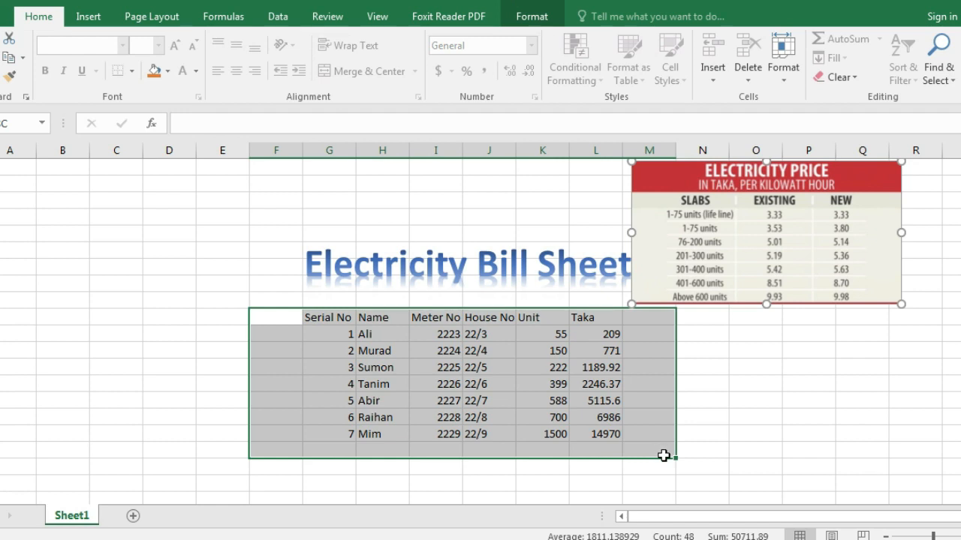
click(168, 72)
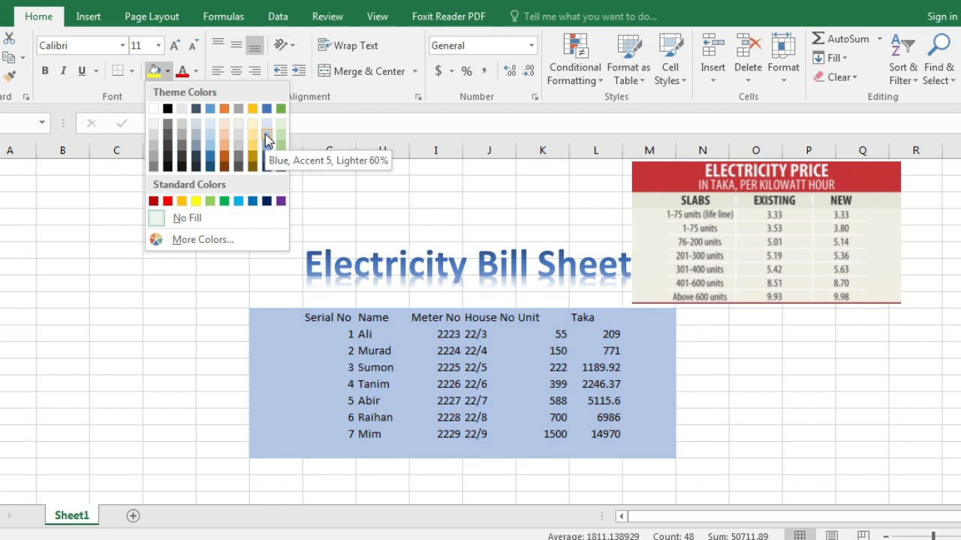
click(267, 140)
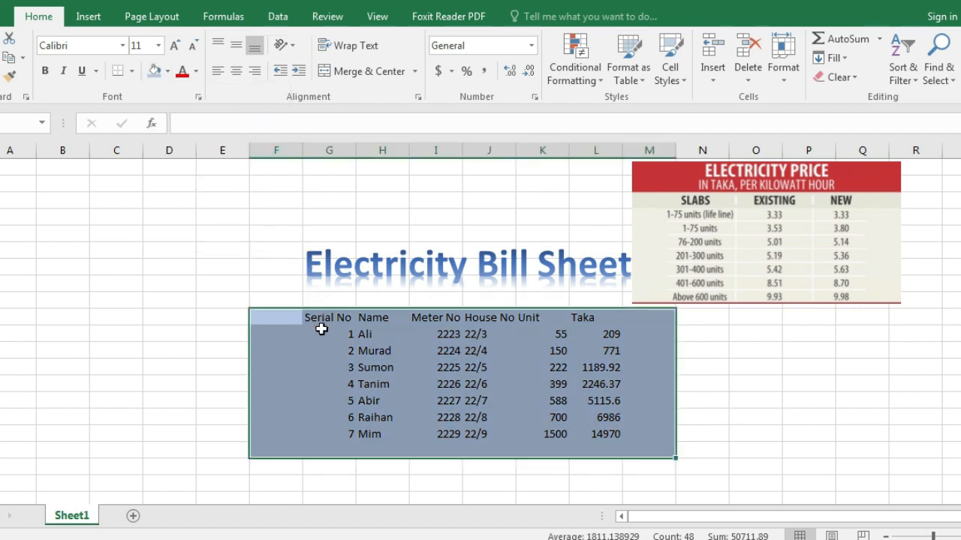
click(132, 71)
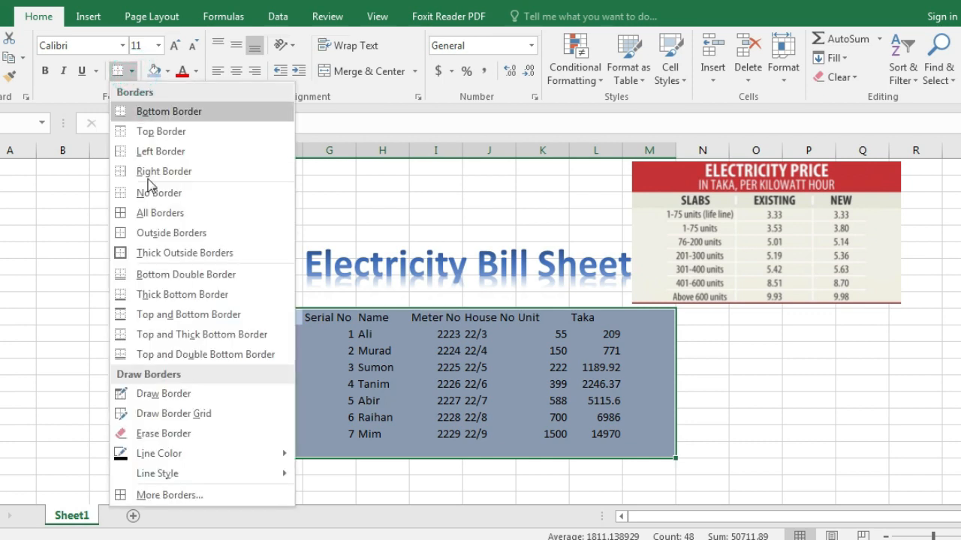
click(154, 214)
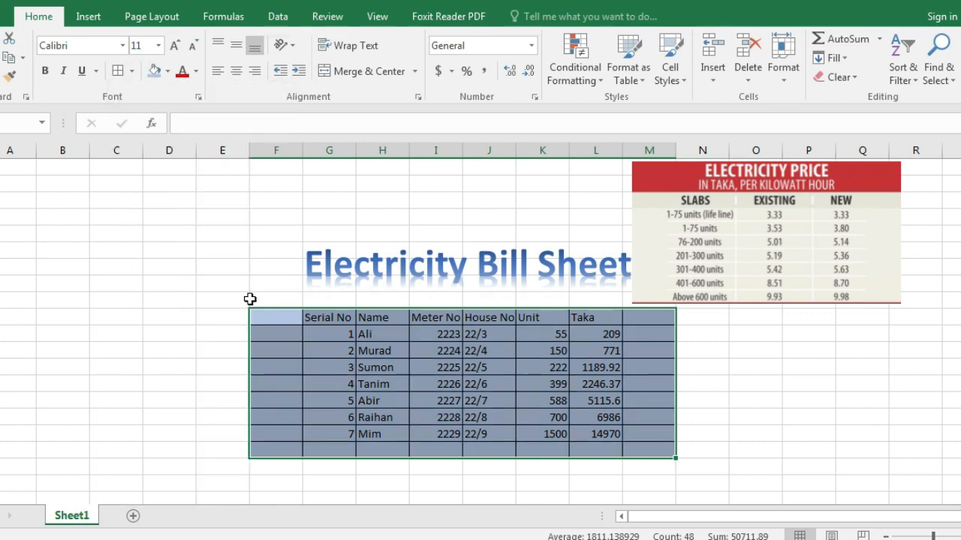
click(714, 386)
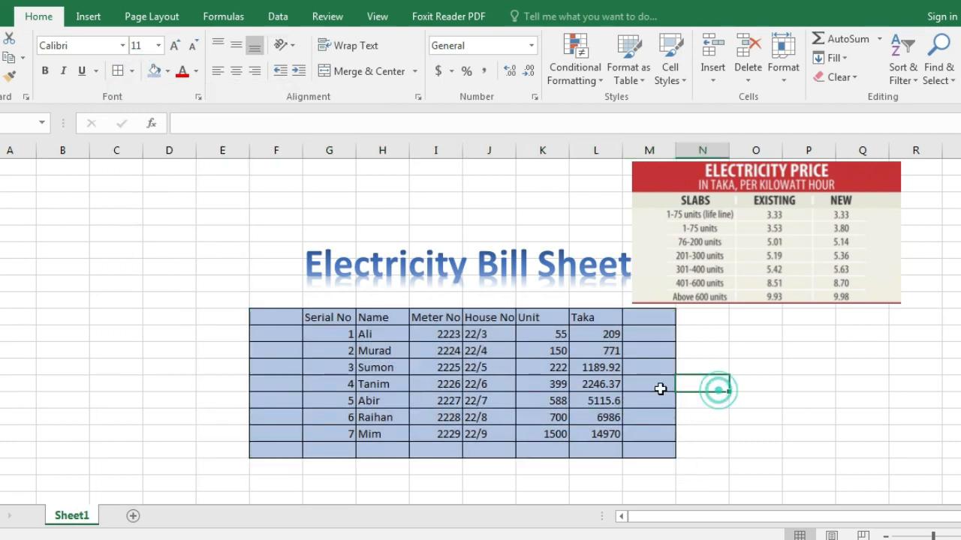
Make the header row G10:L10 bold and increase its font size to 12
click(323, 316)
drag(365, 318, 591, 323)
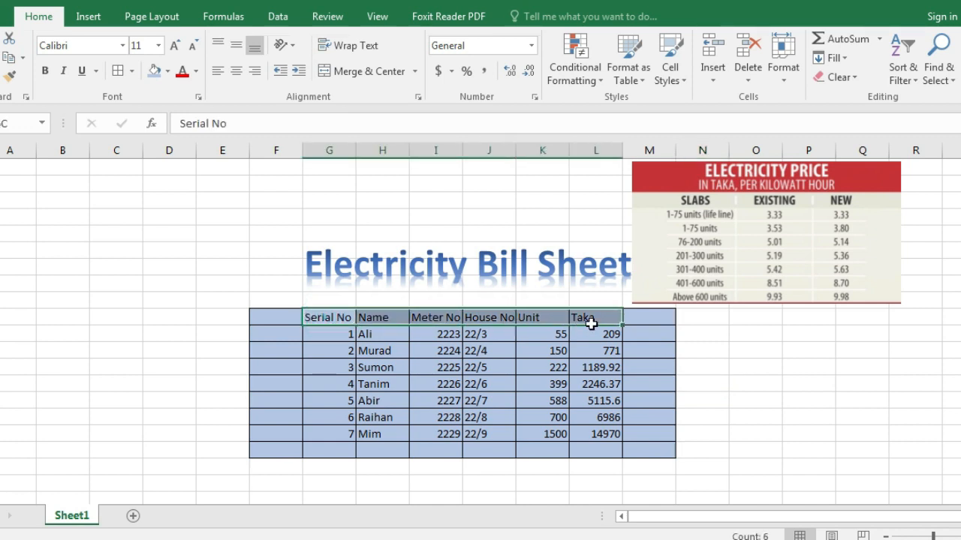
click(297, 336)
drag(319, 319, 608, 317)
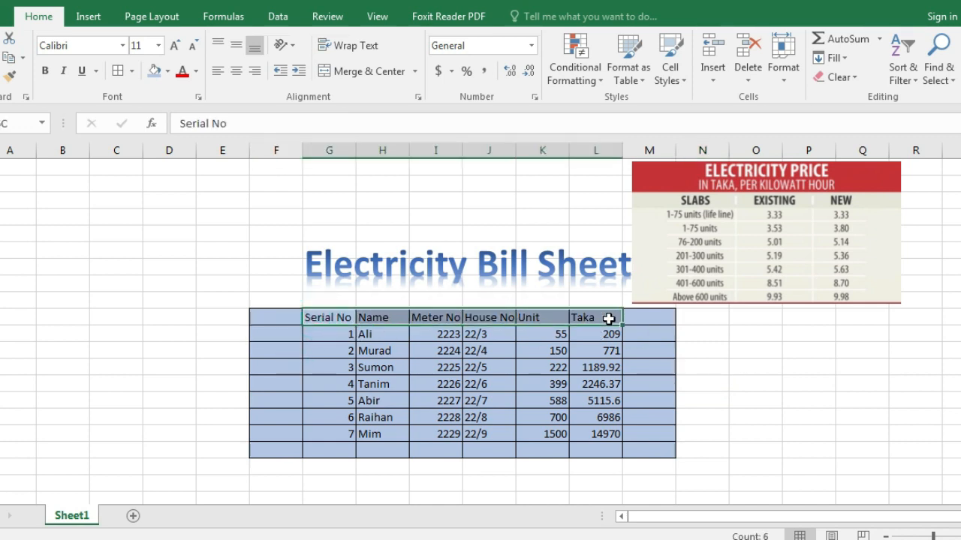
click(45, 70)
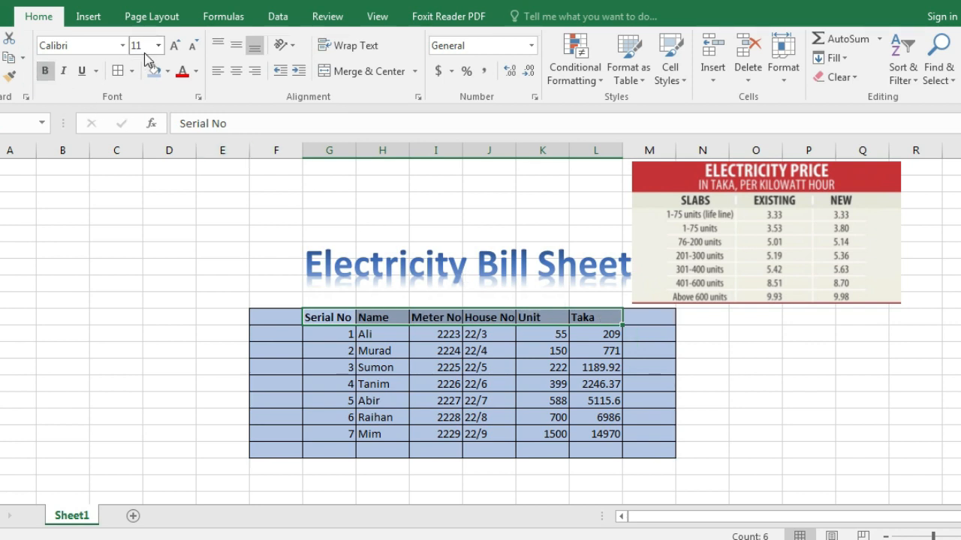
click(174, 46)
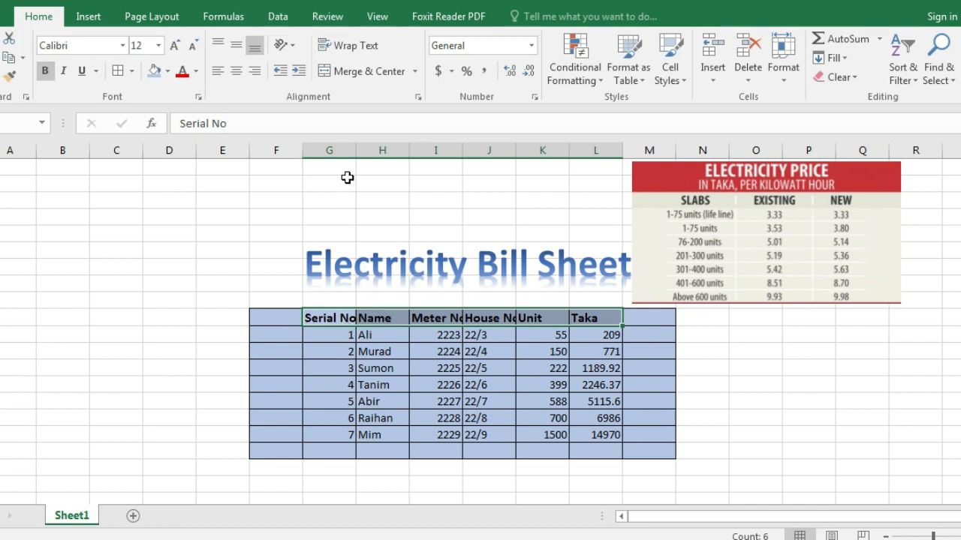
Autofit the Serial No, Name, Meter No and House No columns, G to J, to their contents
double_click(356, 150)
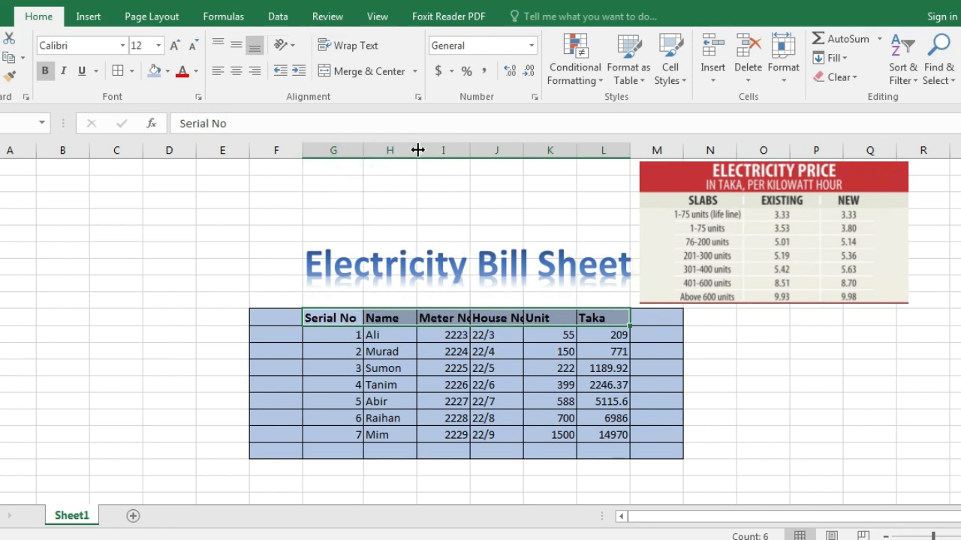
double_click(418, 150)
double_click(458, 151)
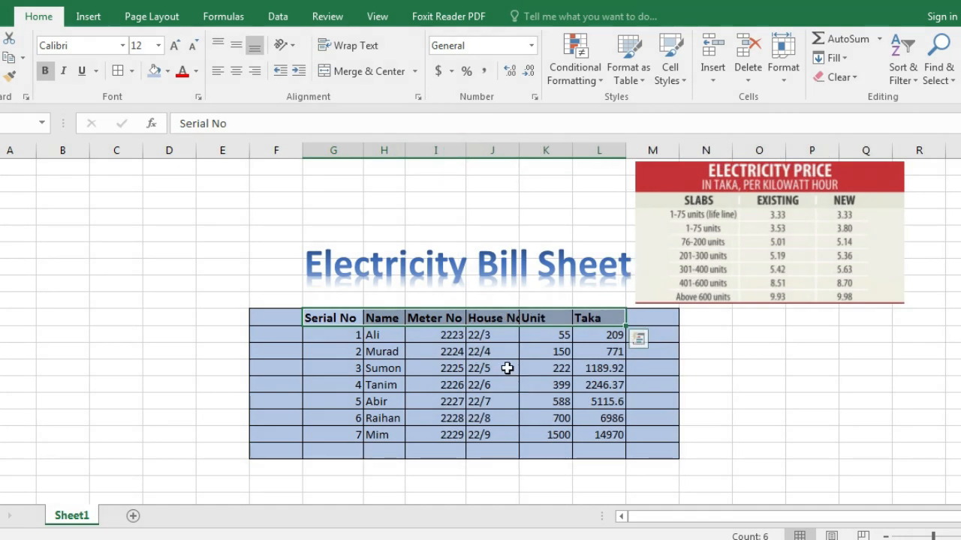
drag(521, 150, 521, 150)
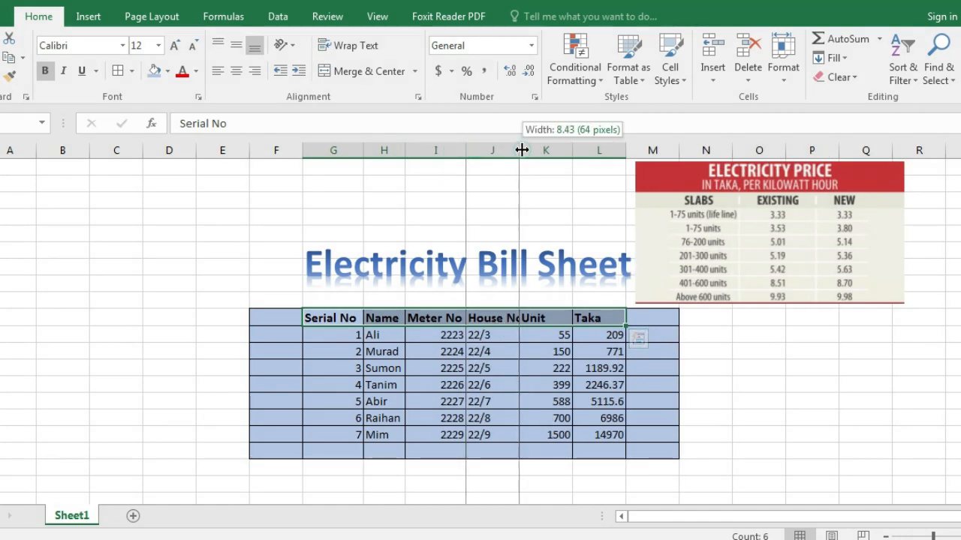
double_click(521, 150)
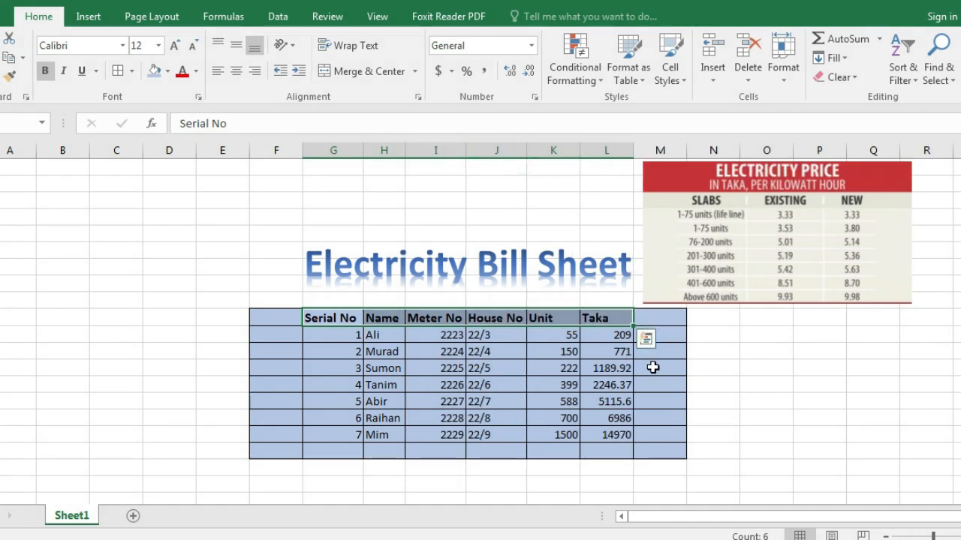
click(671, 405)
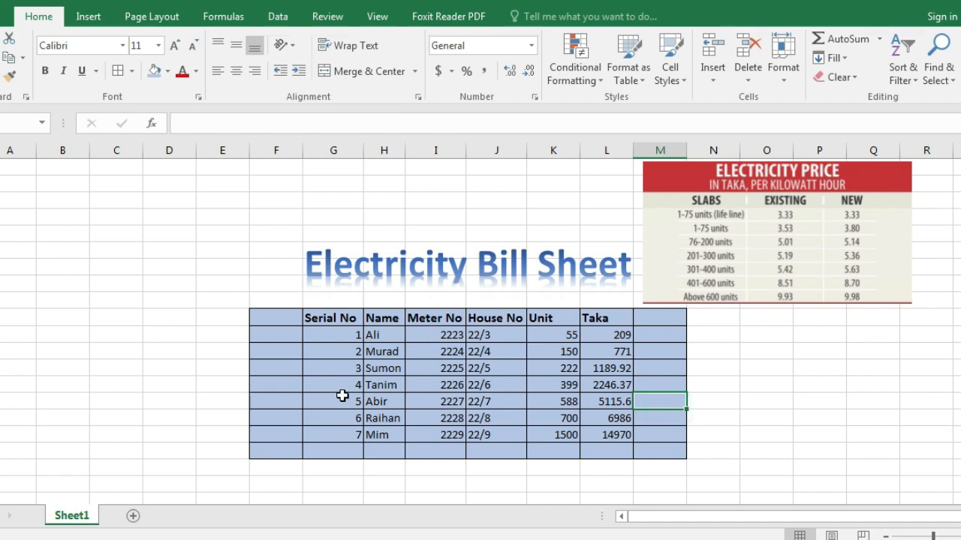